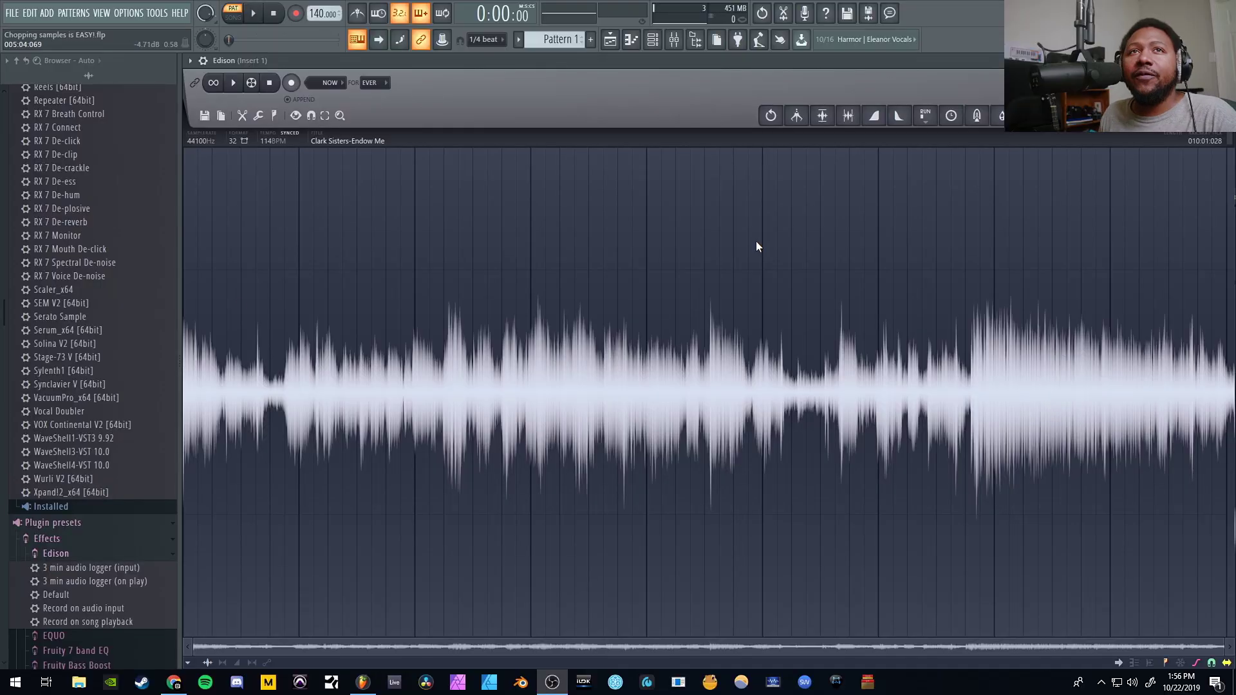
# Step: Play the gospel sample, then apply Auto-slice > Large grid-slicing from Edison's region menu
pyautogui.click(233, 84)
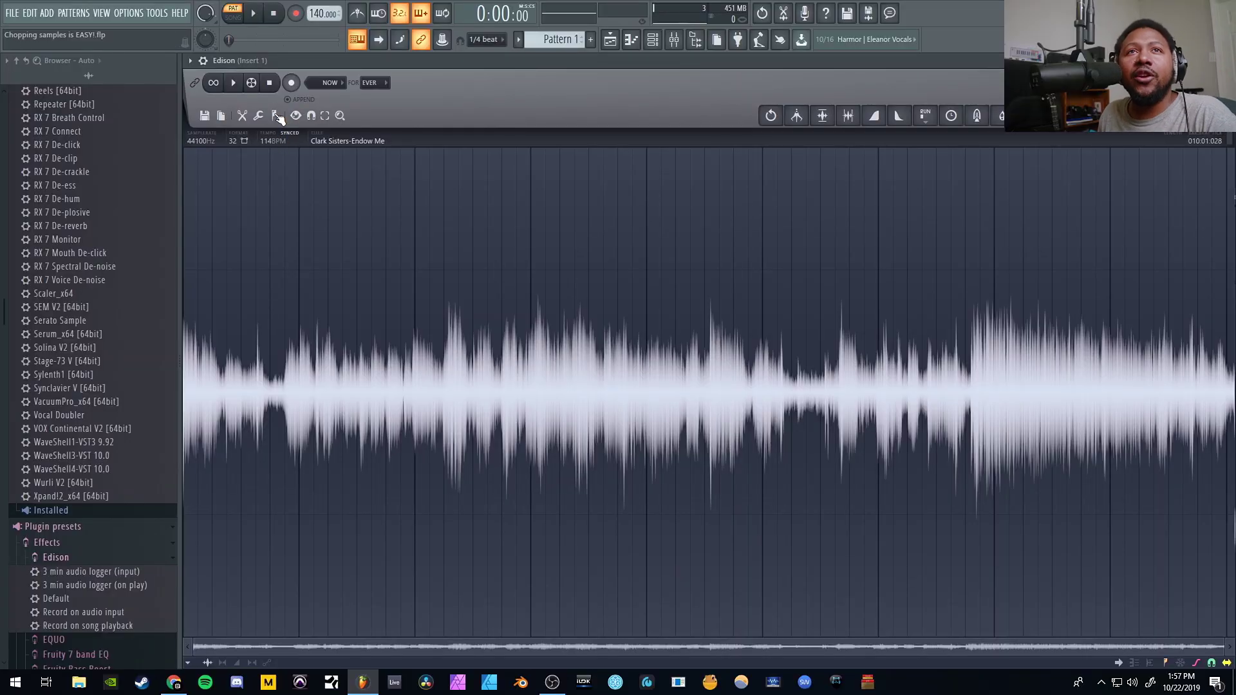
pyautogui.click(276, 116)
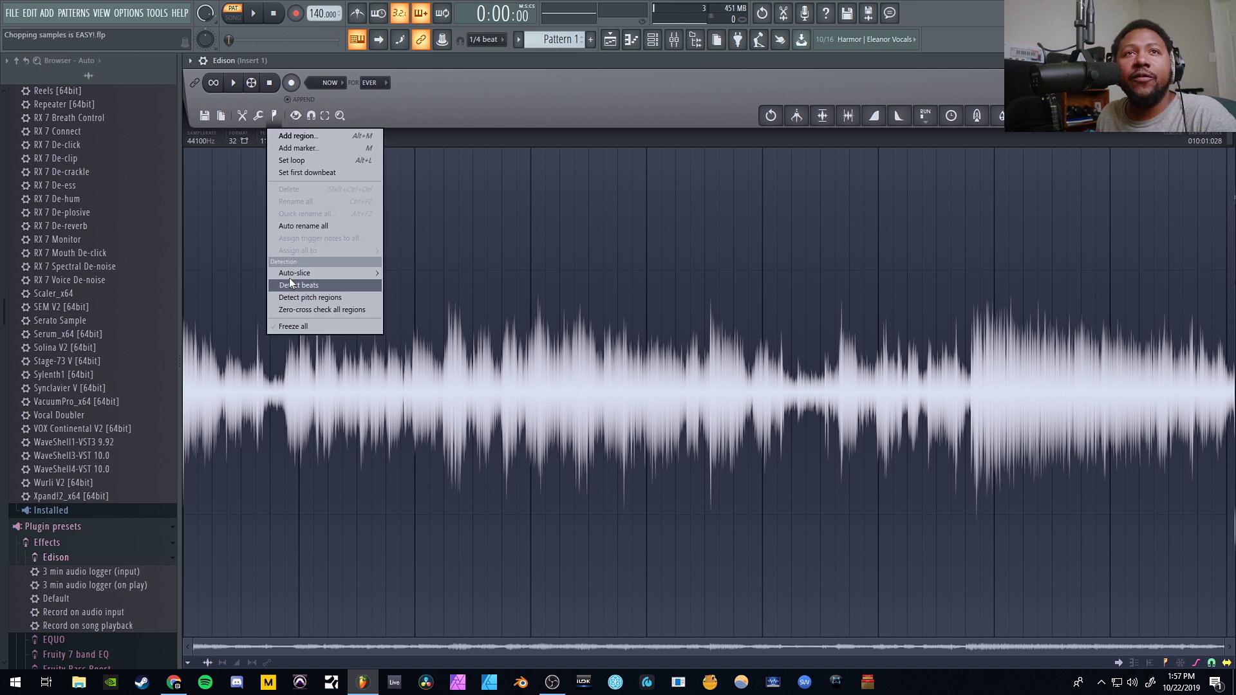
pyautogui.click(276, 117)
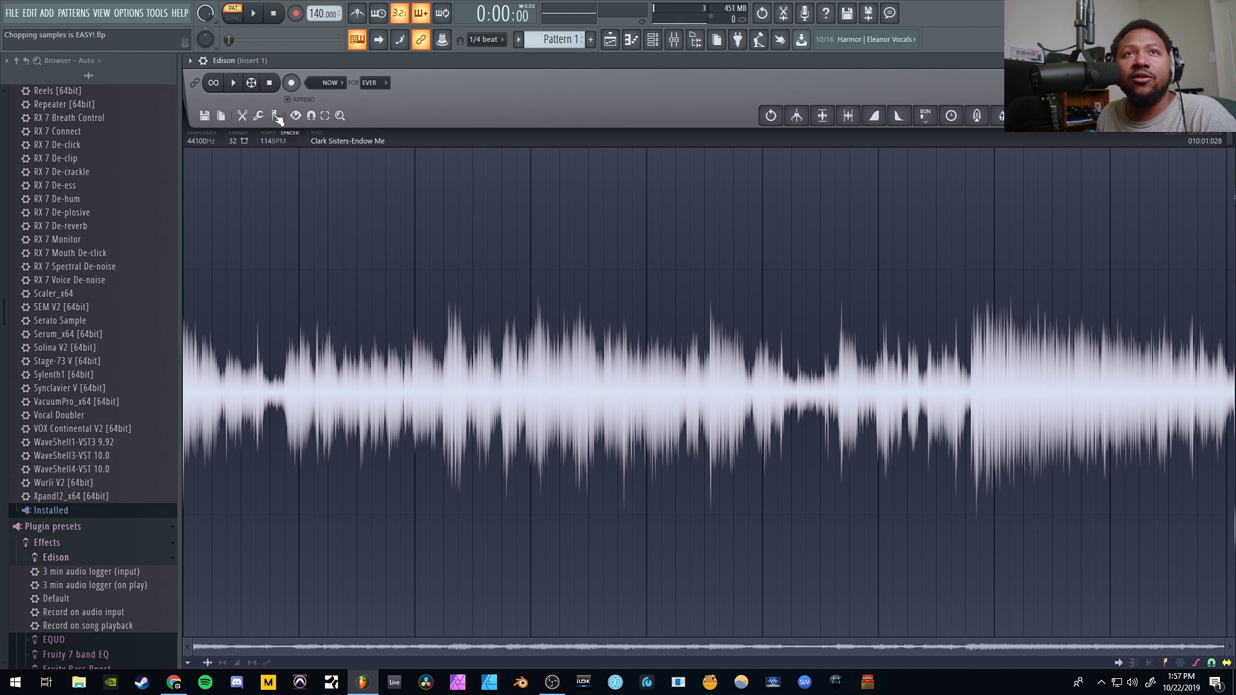
pyautogui.click(276, 116)
pyautogui.moveTo(296, 279)
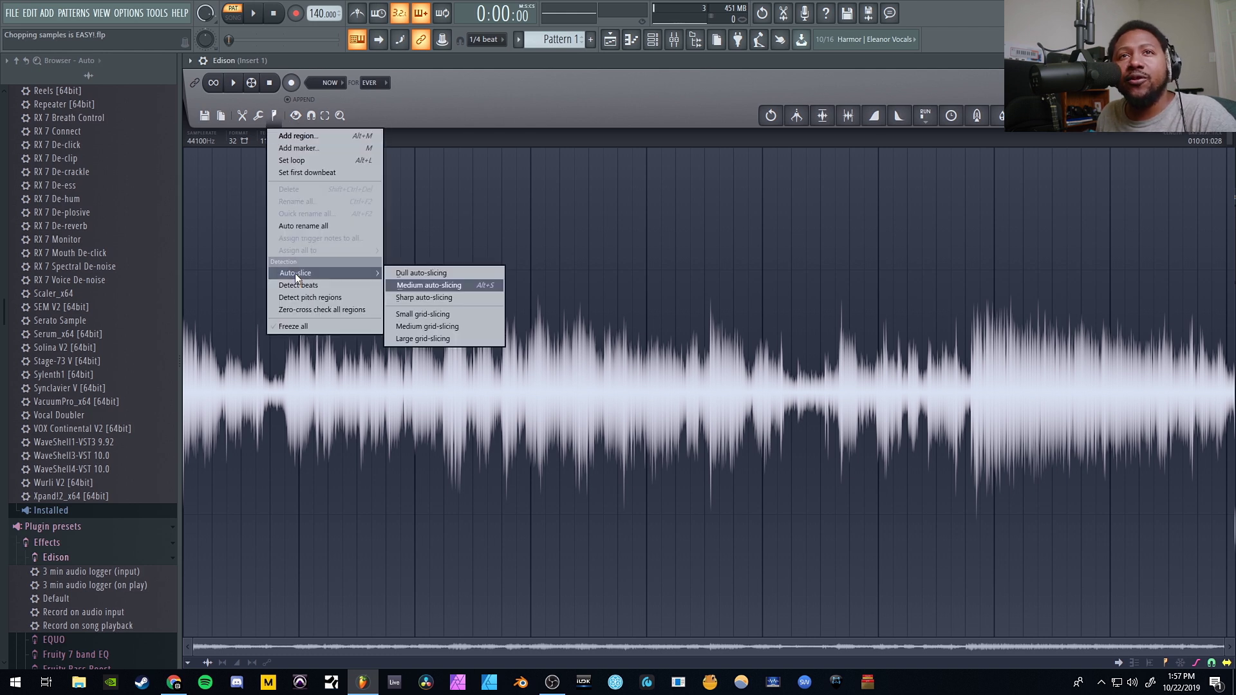
pyautogui.click(421, 343)
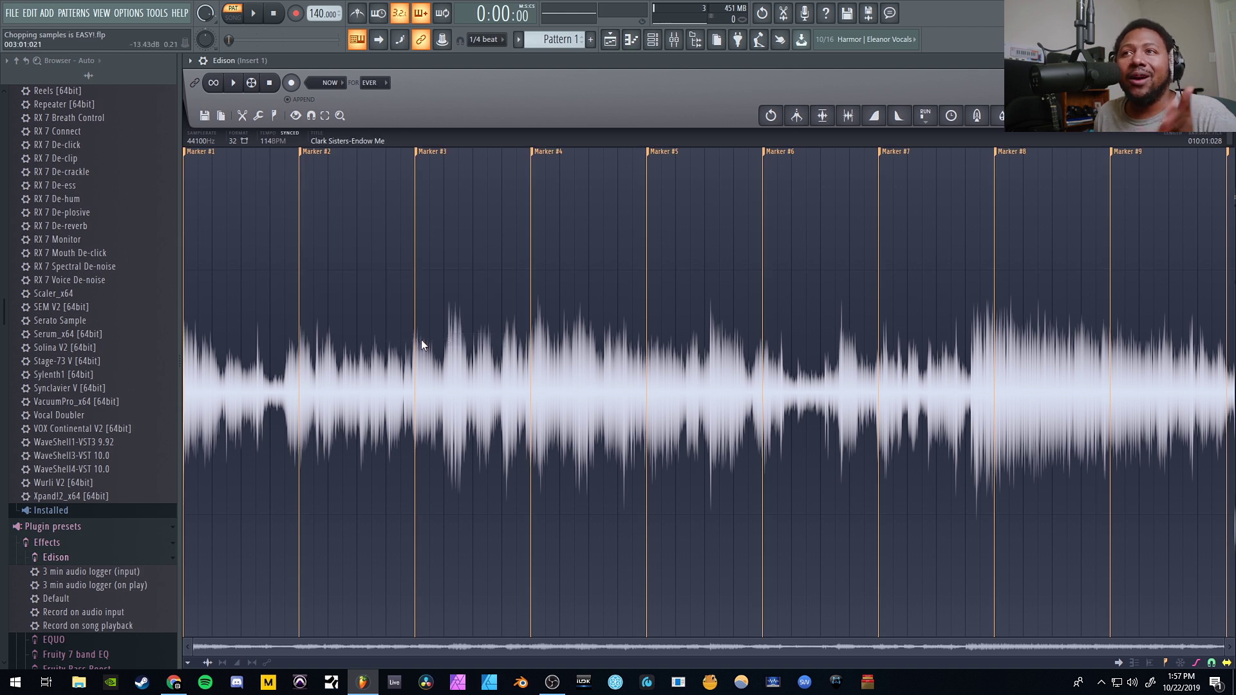
# Step: Delete the extra Marker #10 at the right edge of the sample
pyautogui.rightClick(1229, 155)
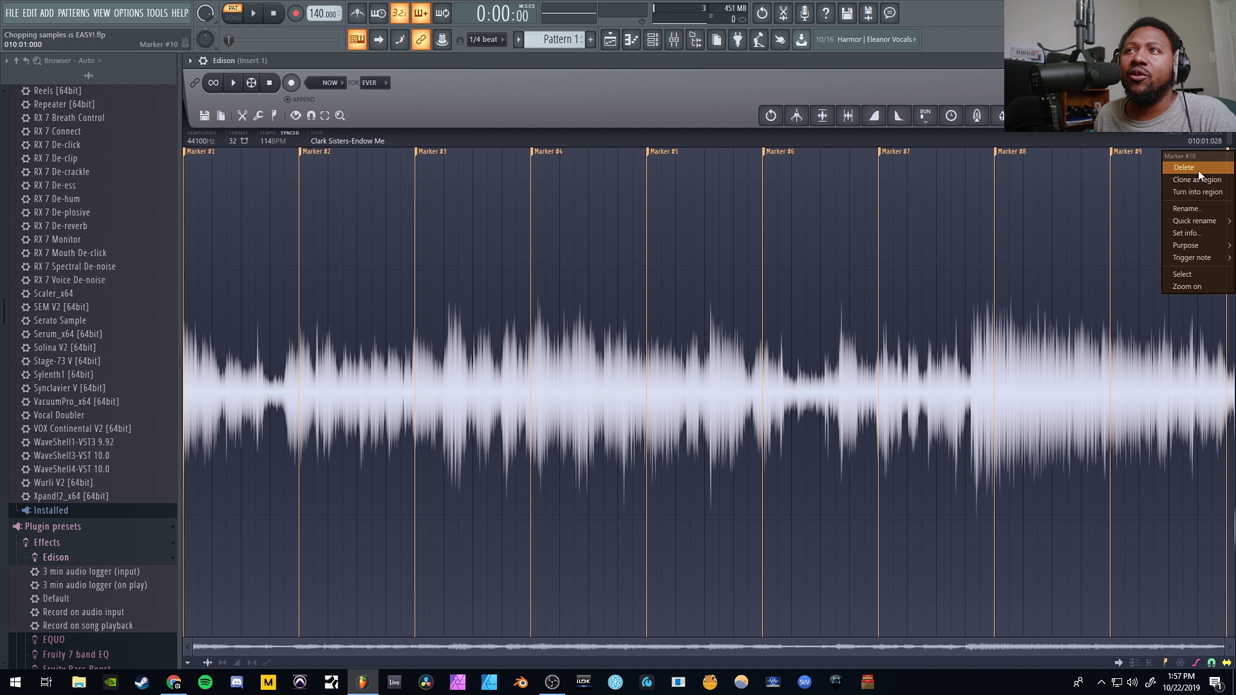
pyautogui.click(1198, 170)
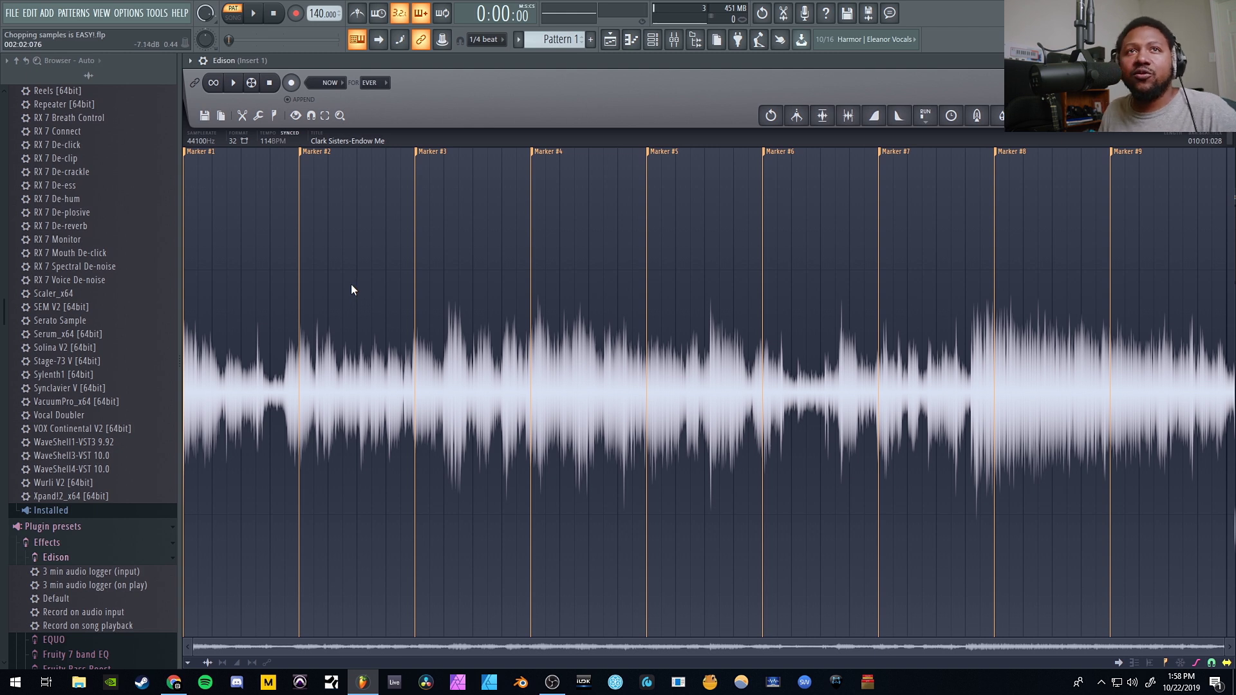
# Step: During playback, shift markers #2 through #8 slightly later to match the vocal phrases
pyautogui.press('space')
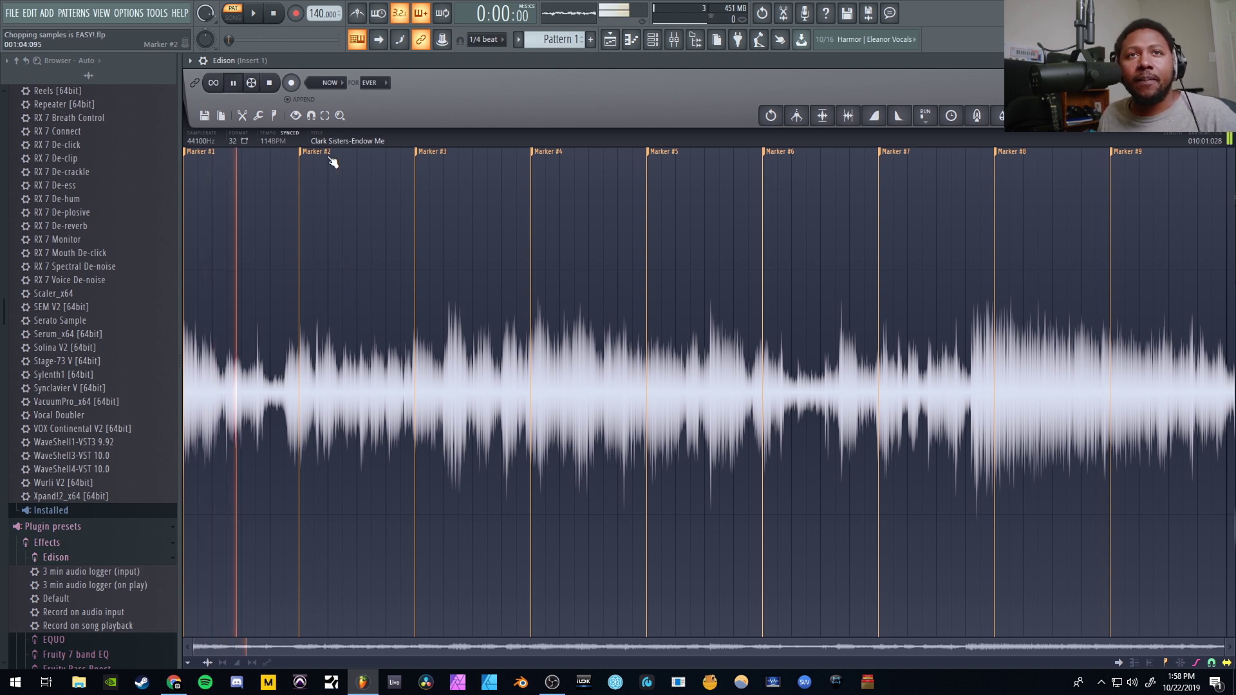
pyautogui.moveTo(324, 154); pyautogui.dragTo(339, 154)
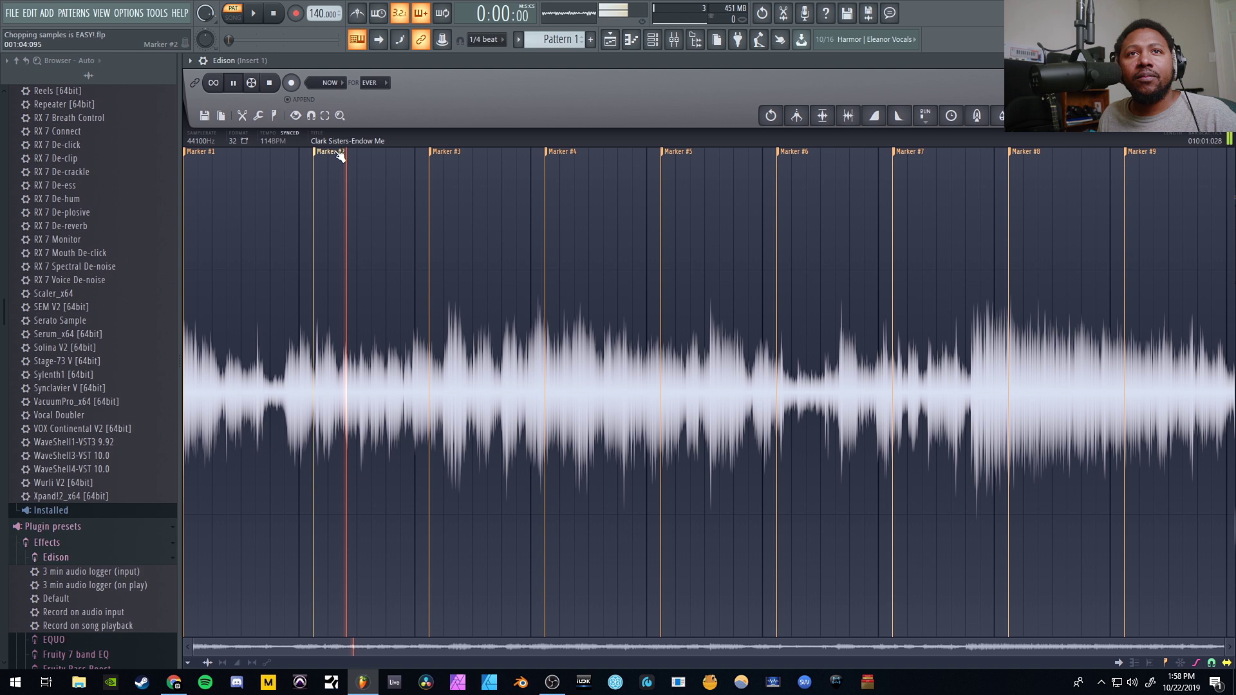
pyautogui.moveTo(448, 157); pyautogui.dragTo(463, 155)
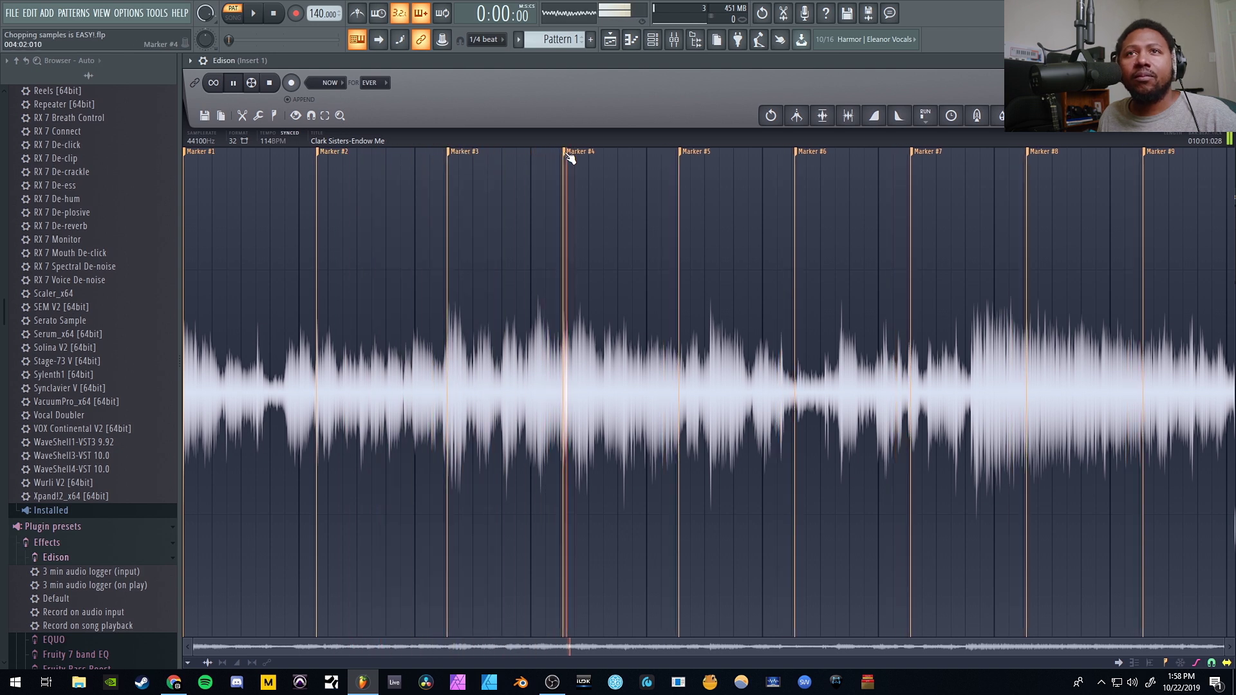
pyautogui.moveTo(569, 154); pyautogui.dragTo(588, 157)
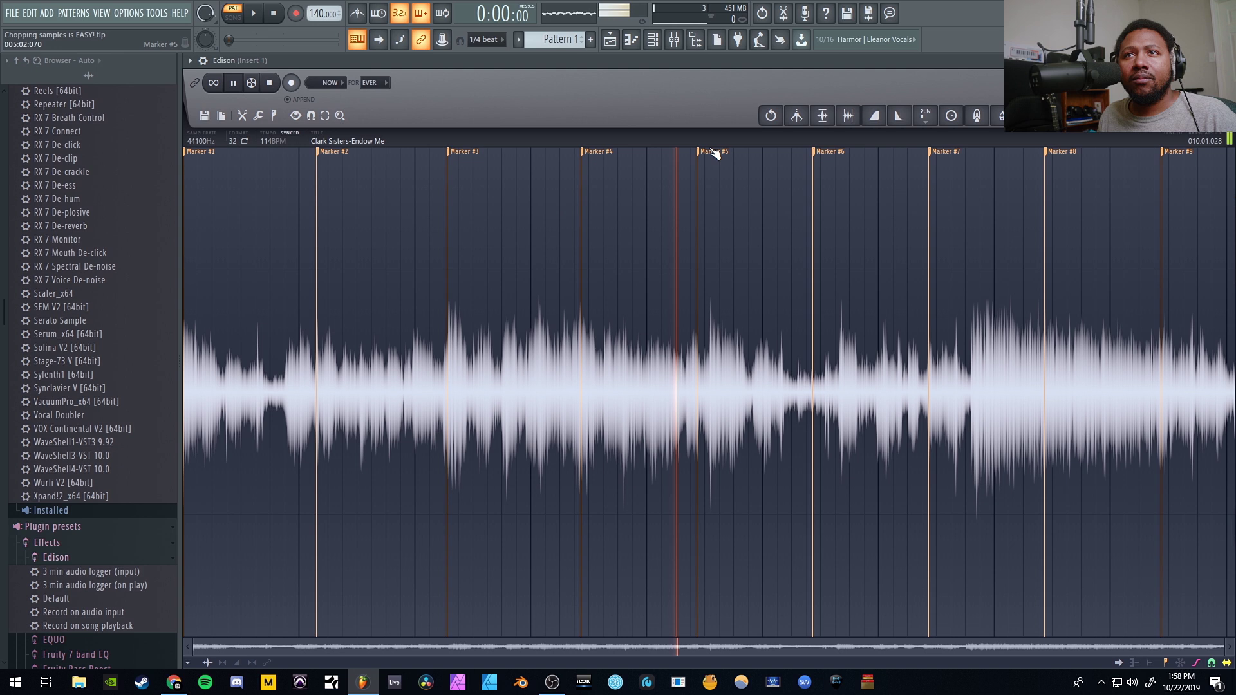
pyautogui.moveTo(714, 155); pyautogui.dragTo(729, 152)
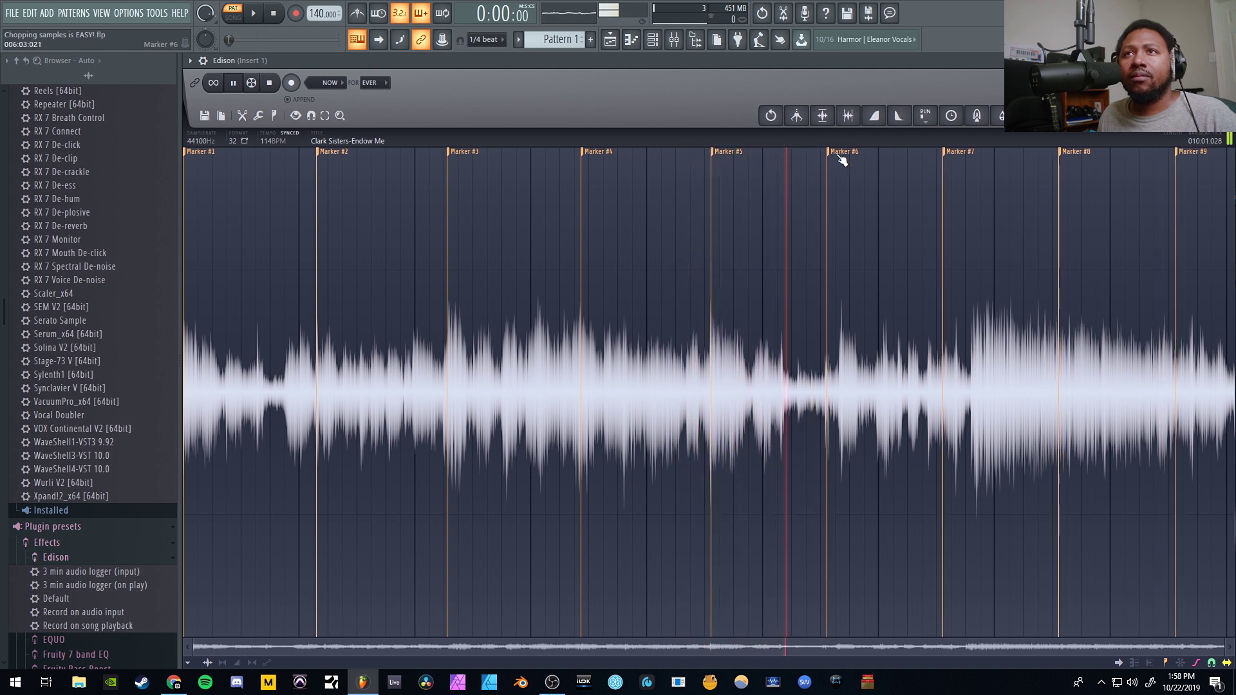
pyautogui.moveTo(842, 158); pyautogui.dragTo(856, 157)
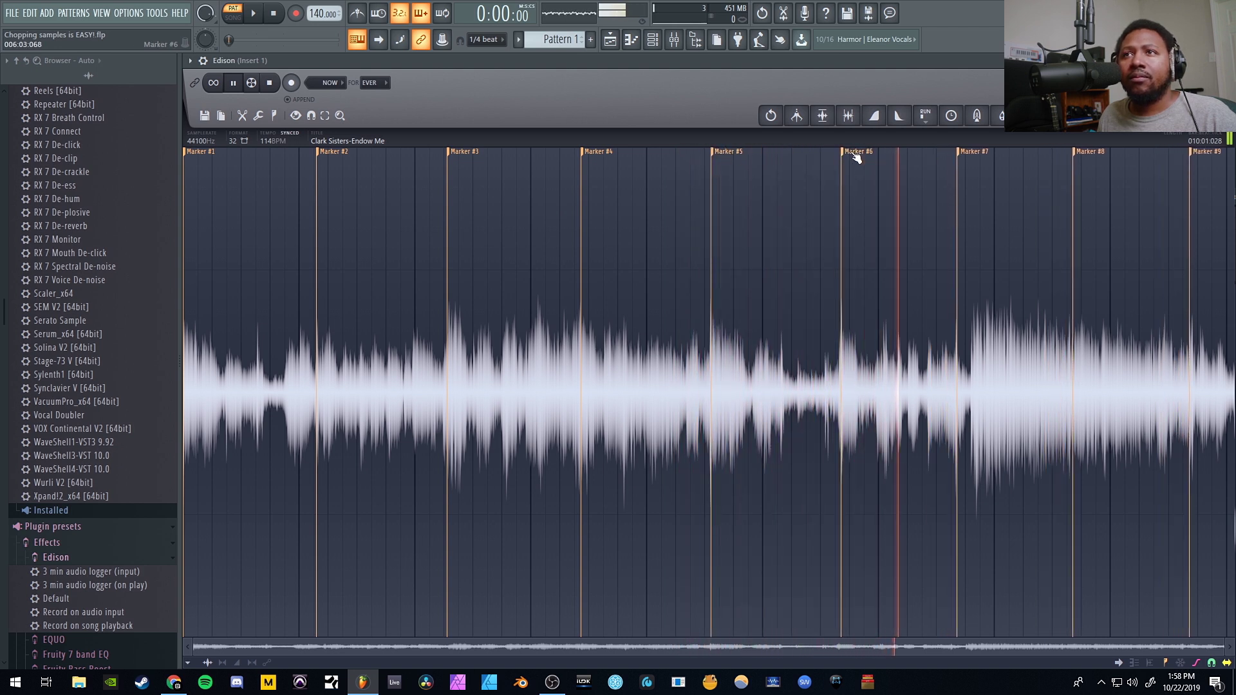
pyautogui.moveTo(977, 159); pyautogui.dragTo(994, 157)
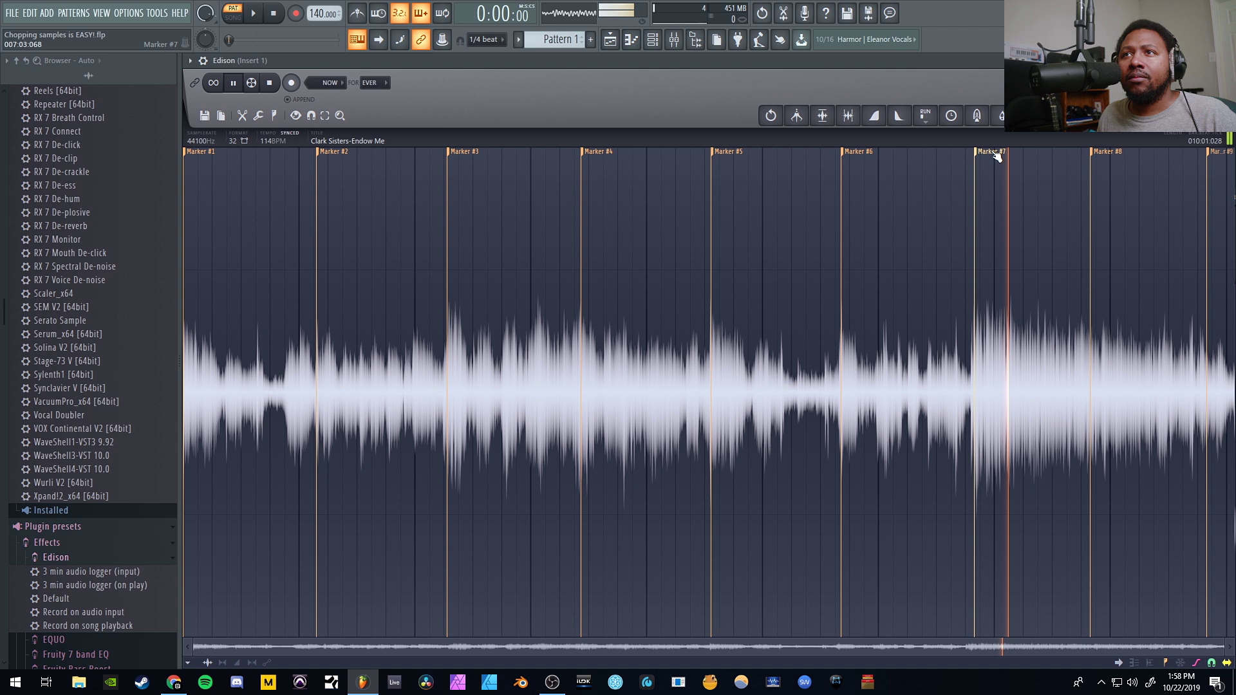
pyautogui.moveTo(1103, 159); pyautogui.dragTo(1117, 158)
# Step: Stop playback and delete Marker #9
pyautogui.press('space')
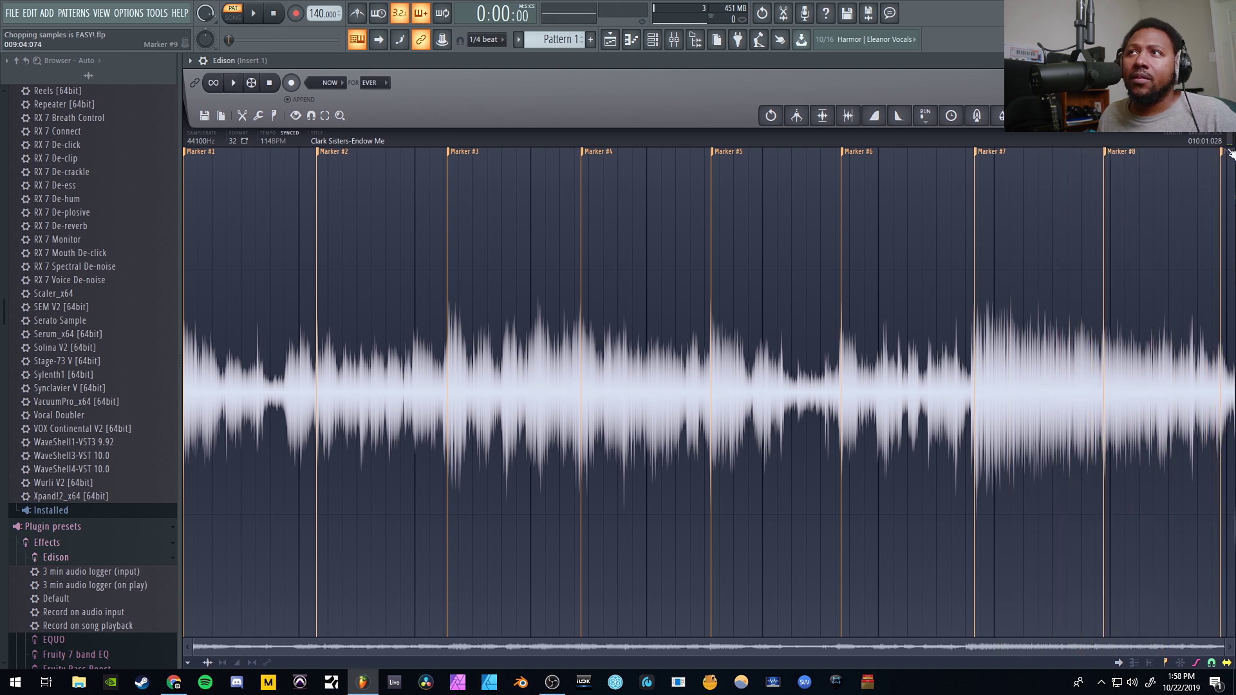
pyautogui.rightClick(1228, 151)
pyautogui.click(1206, 167)
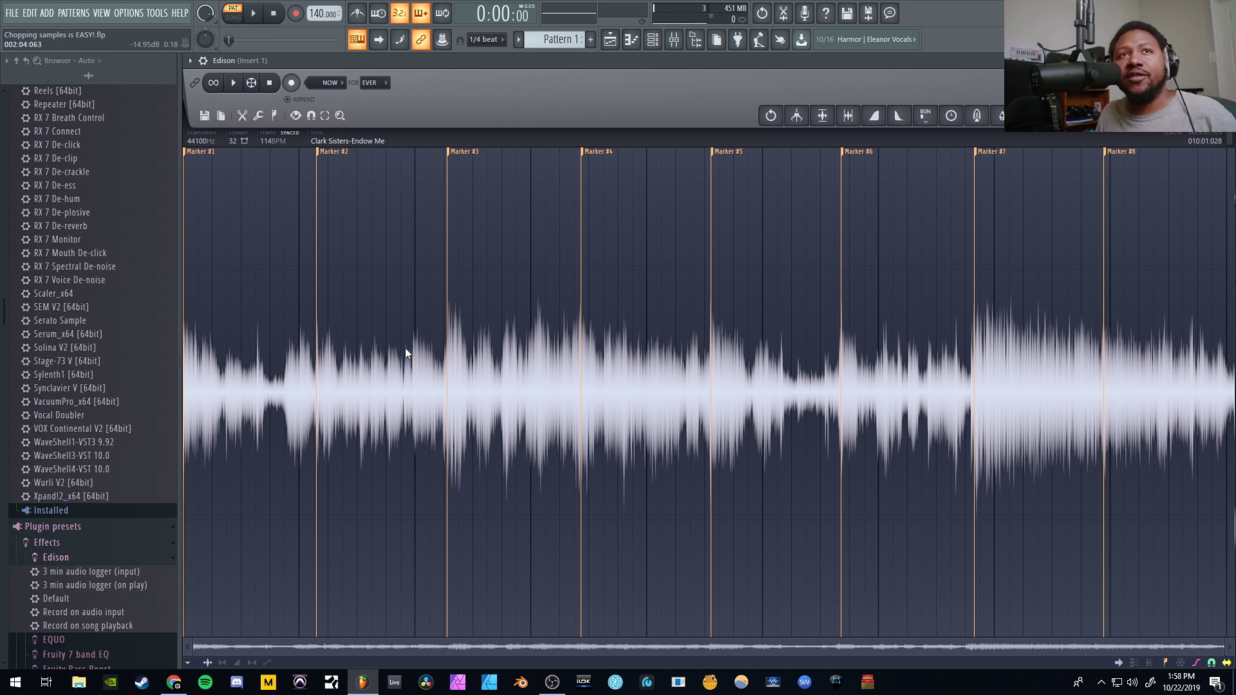
pyautogui.press('space')
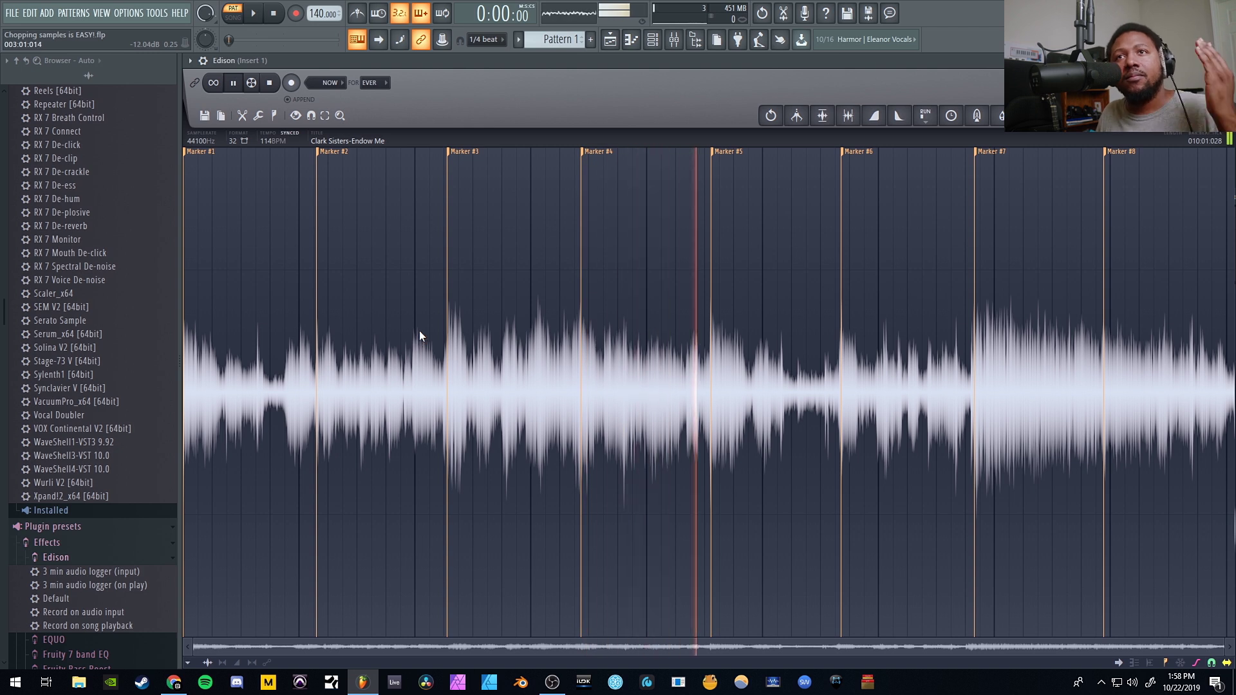
pyautogui.press('space')
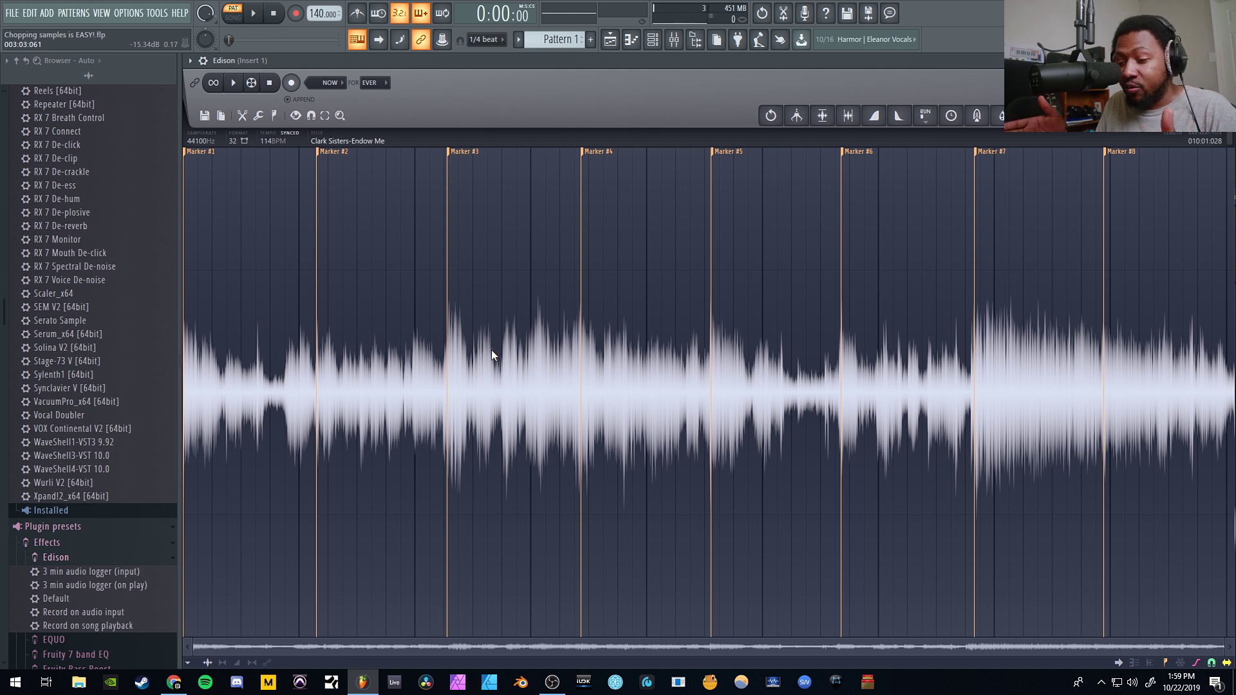
pyautogui.press('1')
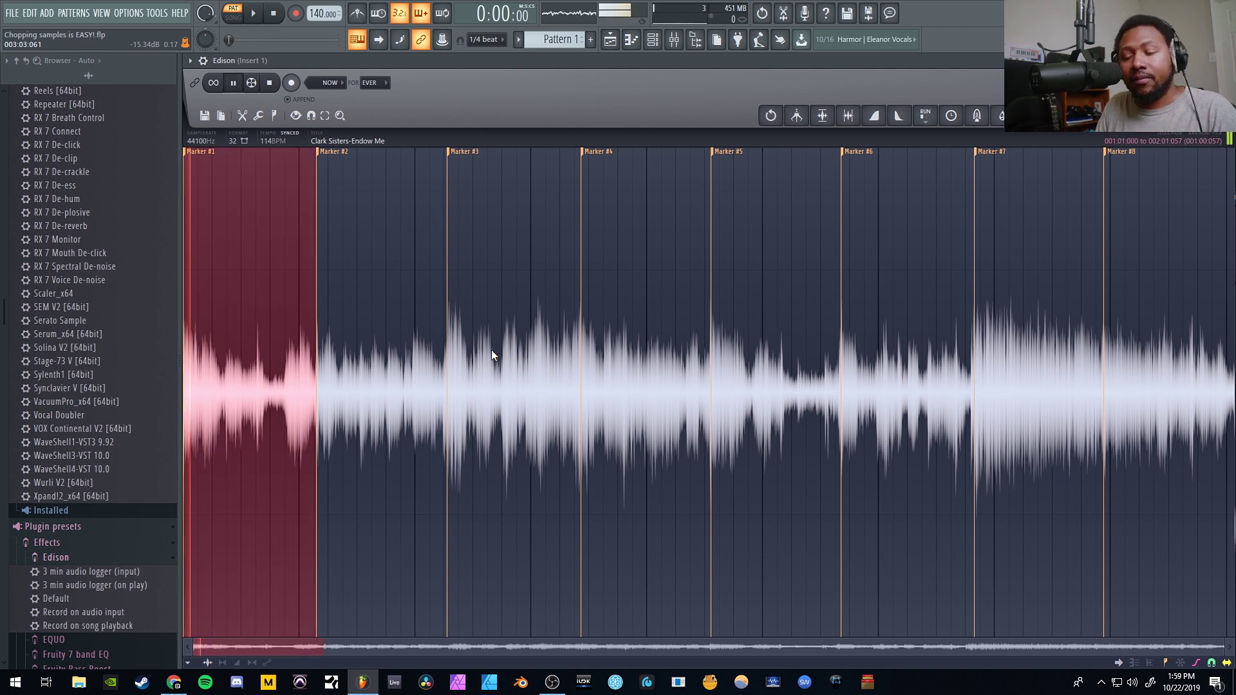
pyautogui.press('5')
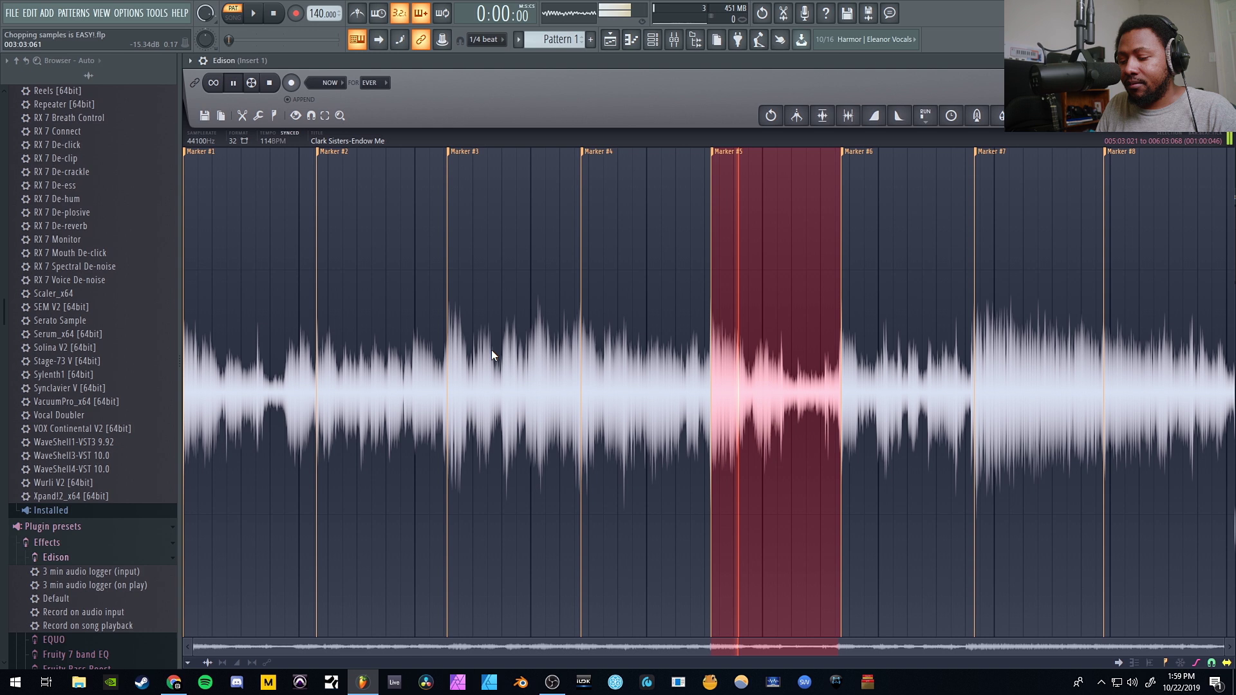
pyautogui.press('3')
pyautogui.press('8')
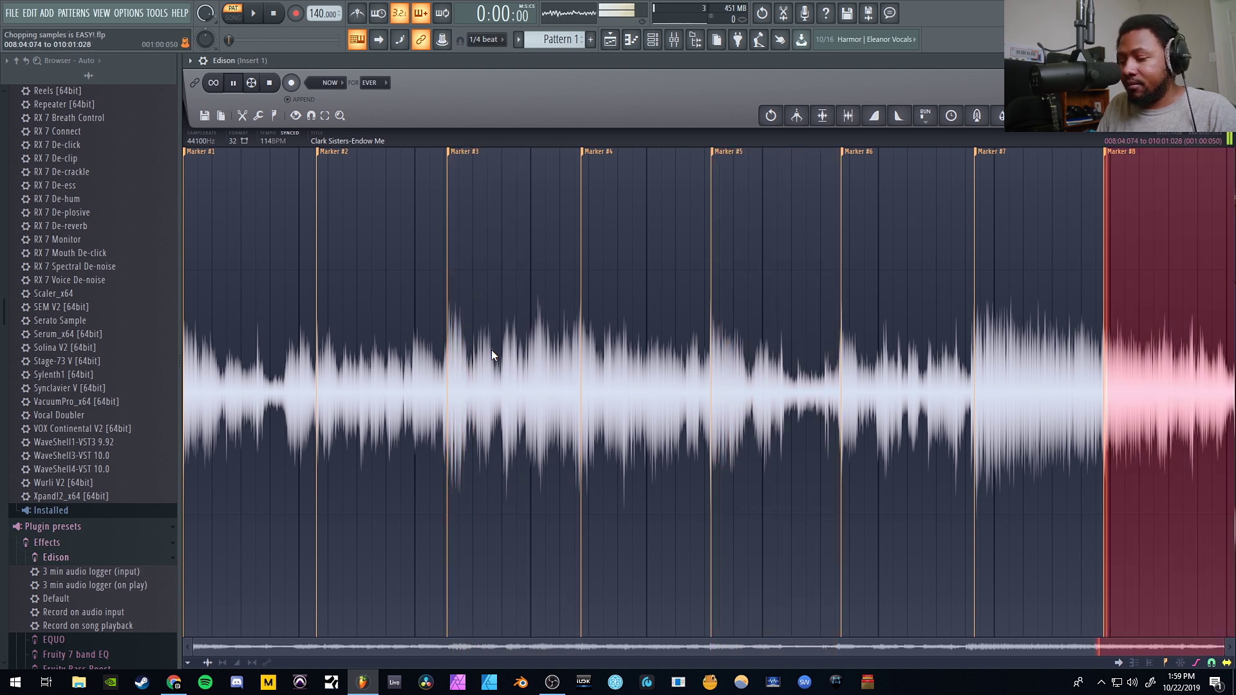
pyautogui.press('1')
pyautogui.press('2')
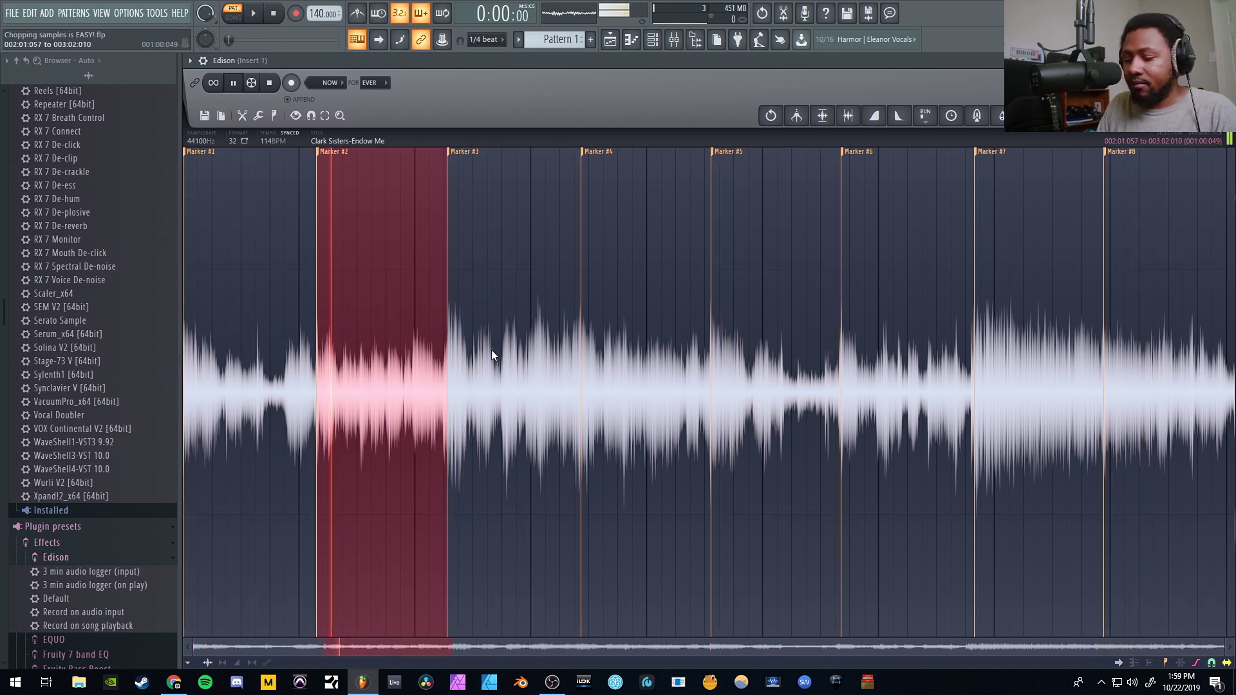
pyautogui.press('3')
pyautogui.press('4')
pyautogui.press('5')
pyautogui.press('6')
pyautogui.press('7')
pyautogui.press('8')
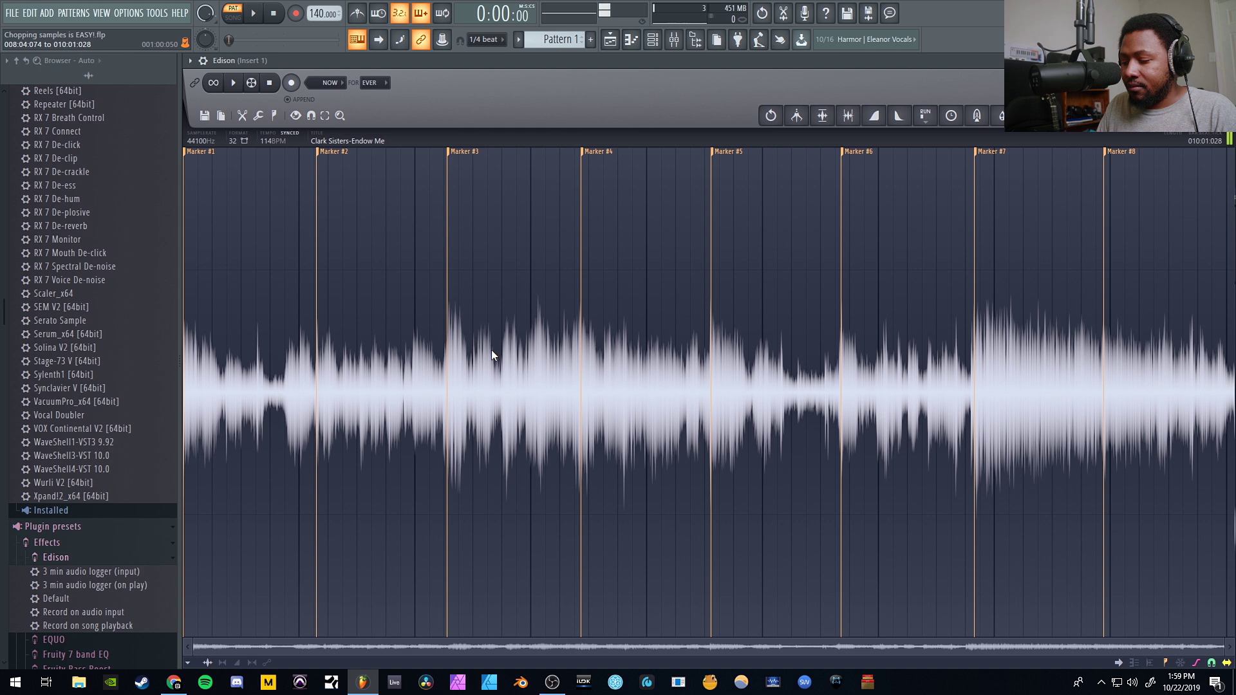
pyautogui.press('1')
pyautogui.press('2')
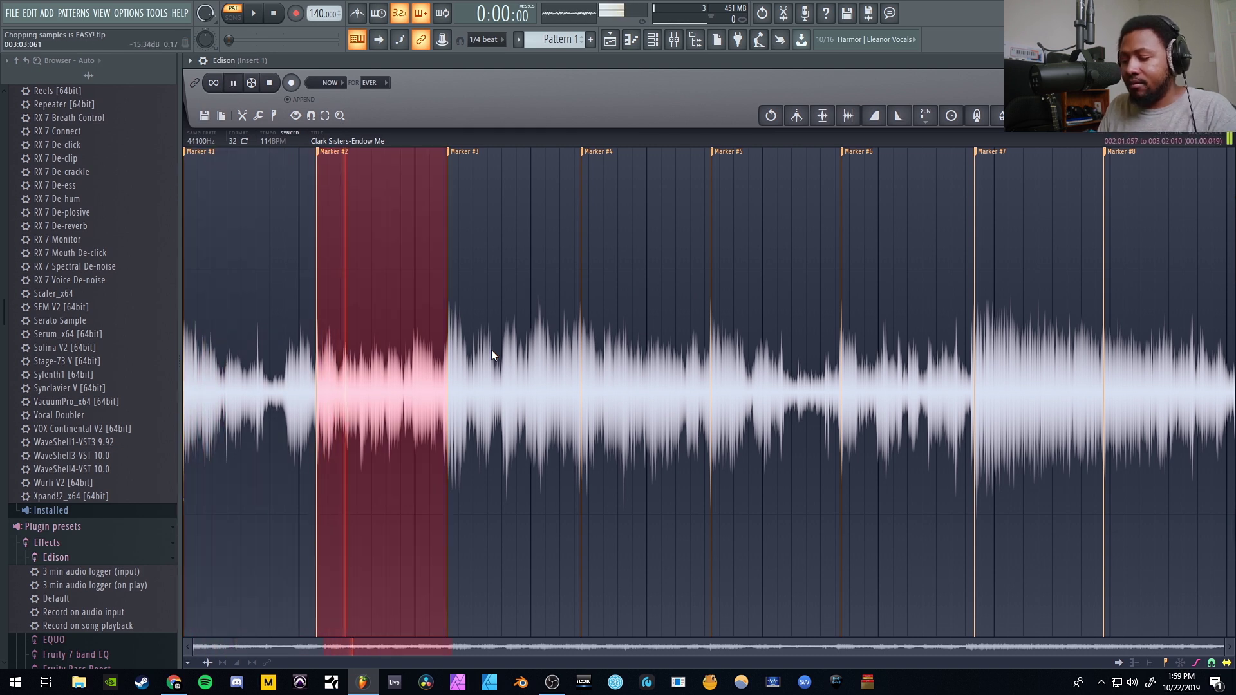
pyautogui.press('3')
pyautogui.press('4')
pyautogui.press('5')
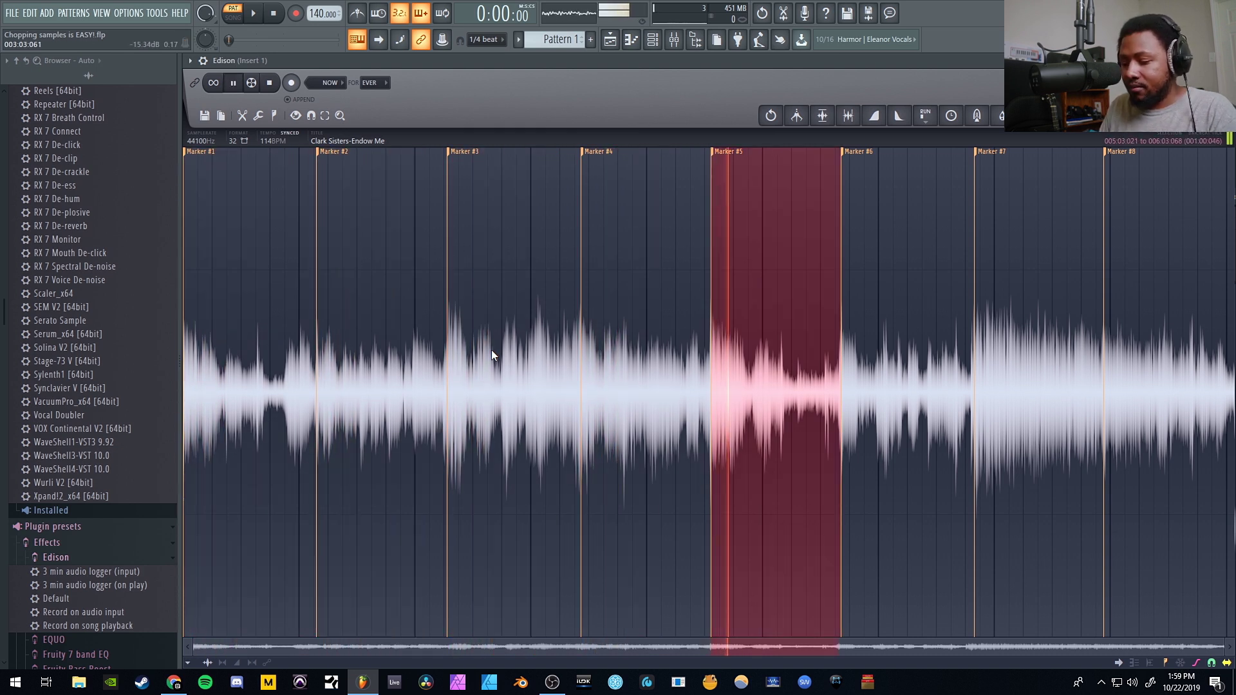
pyautogui.press('6')
pyautogui.press('7')
pyautogui.press('8')
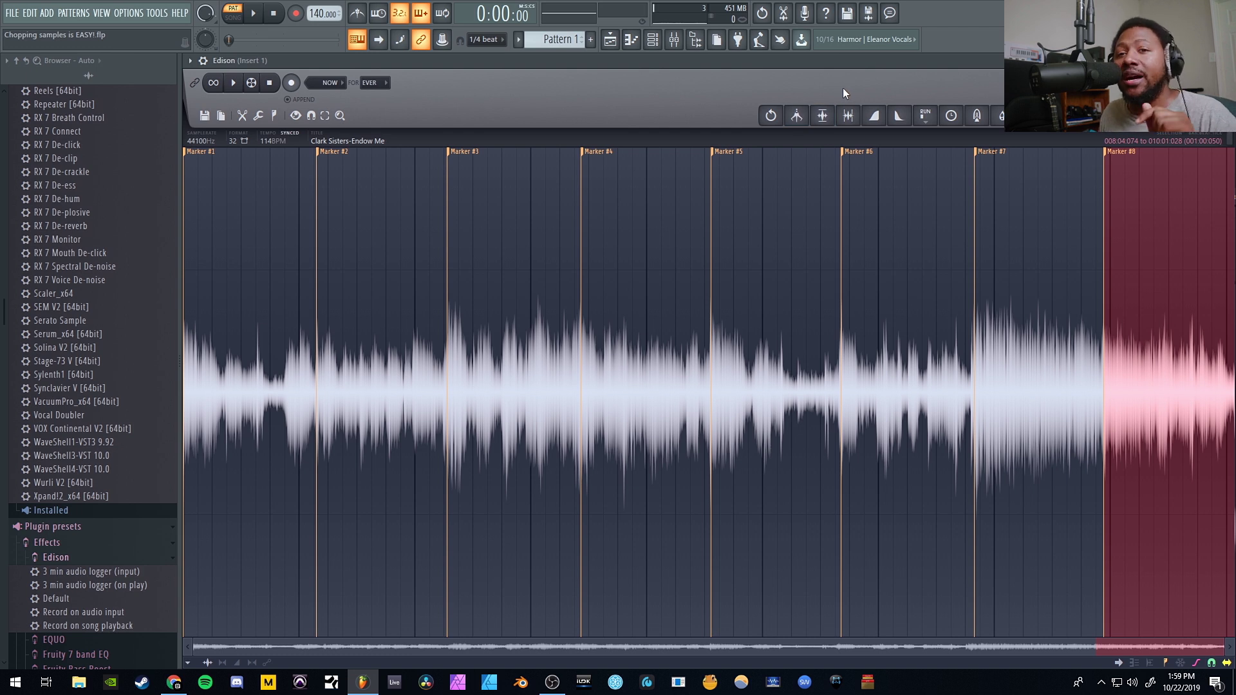
# Step: Restore the Edison window, add a new Slicex channel, and drag the sliced sample toward it
pyautogui.doubleClick(943, 63)
pyautogui.click(428, 165)
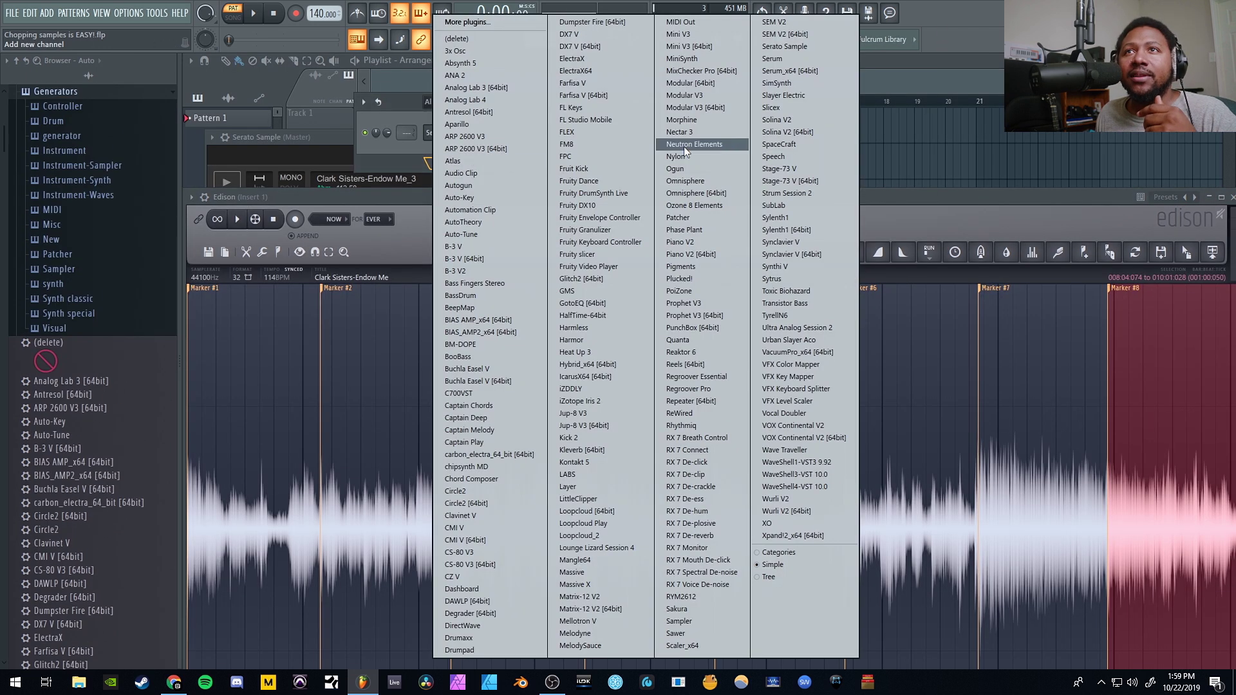
pyautogui.click(792, 108)
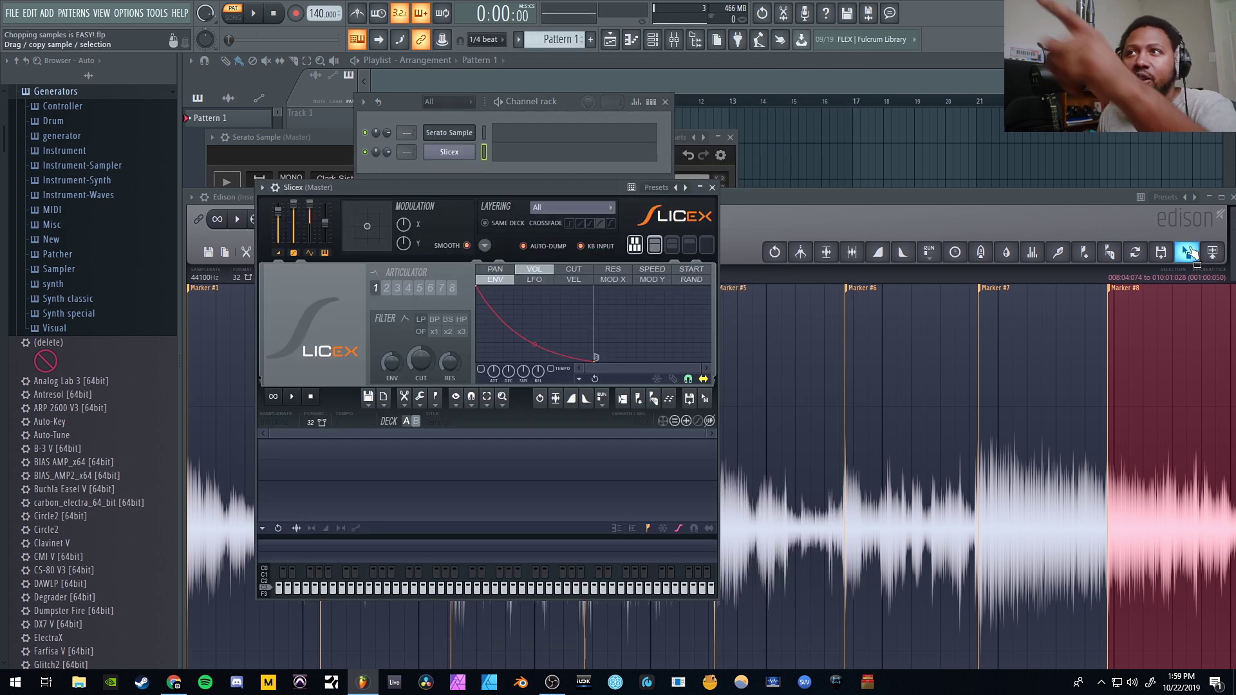
pyautogui.moveTo(1187, 253); pyautogui.dragTo(512, 442)
pyautogui.moveTo(423, 459); pyautogui.dragTo(547, 443)
# Step: Reset Slicex to its Default preset and load the whole marker-sliced sample into it
pyautogui.click(1157, 382)
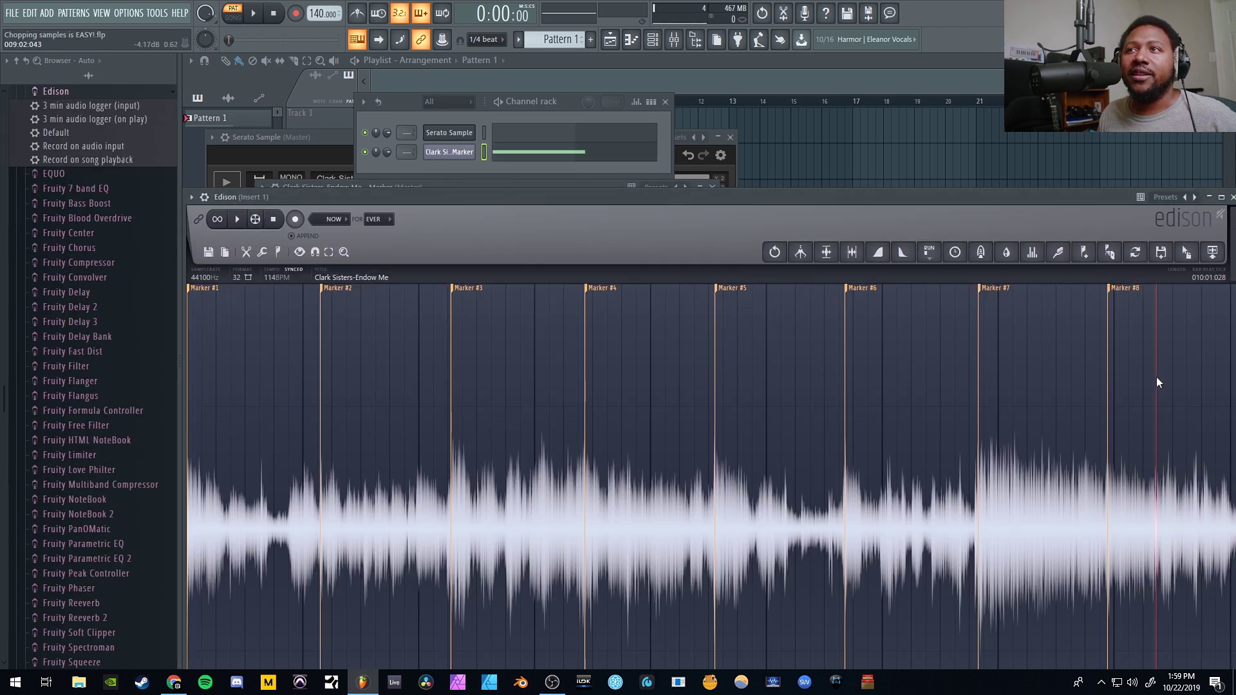
pyautogui.click(448, 152)
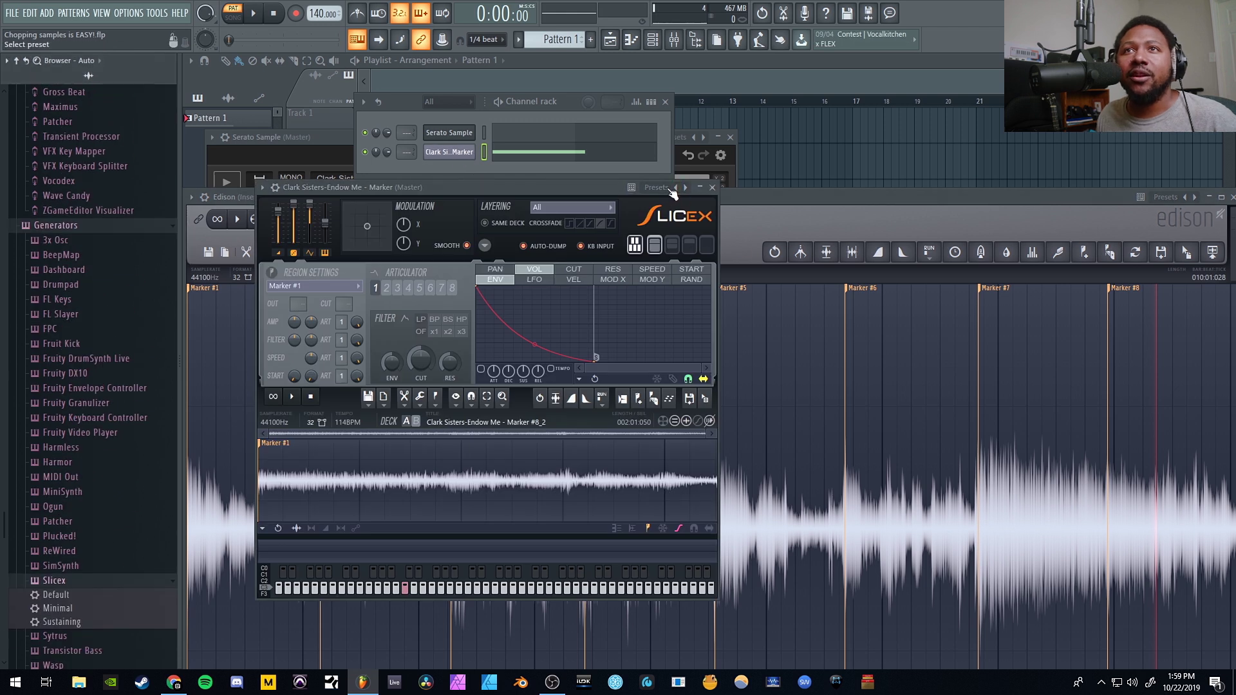
pyautogui.click(657, 187)
pyautogui.click(684, 196)
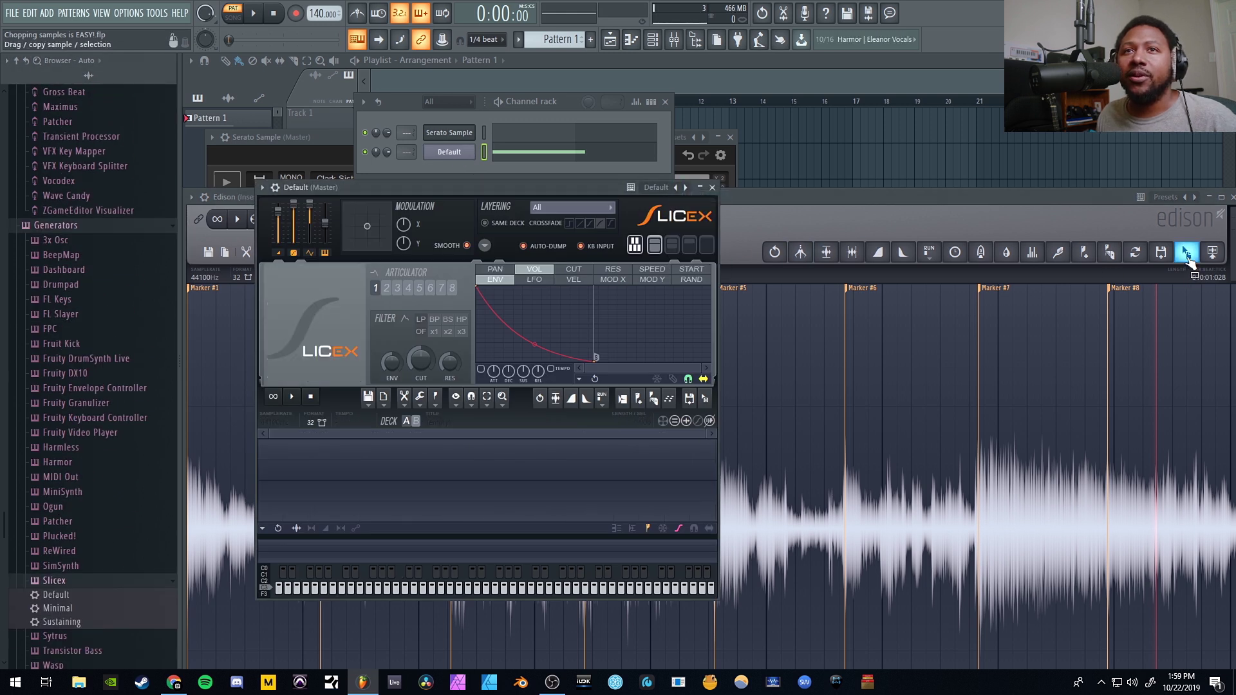
pyautogui.moveTo(1186, 252); pyautogui.dragTo(551, 473)
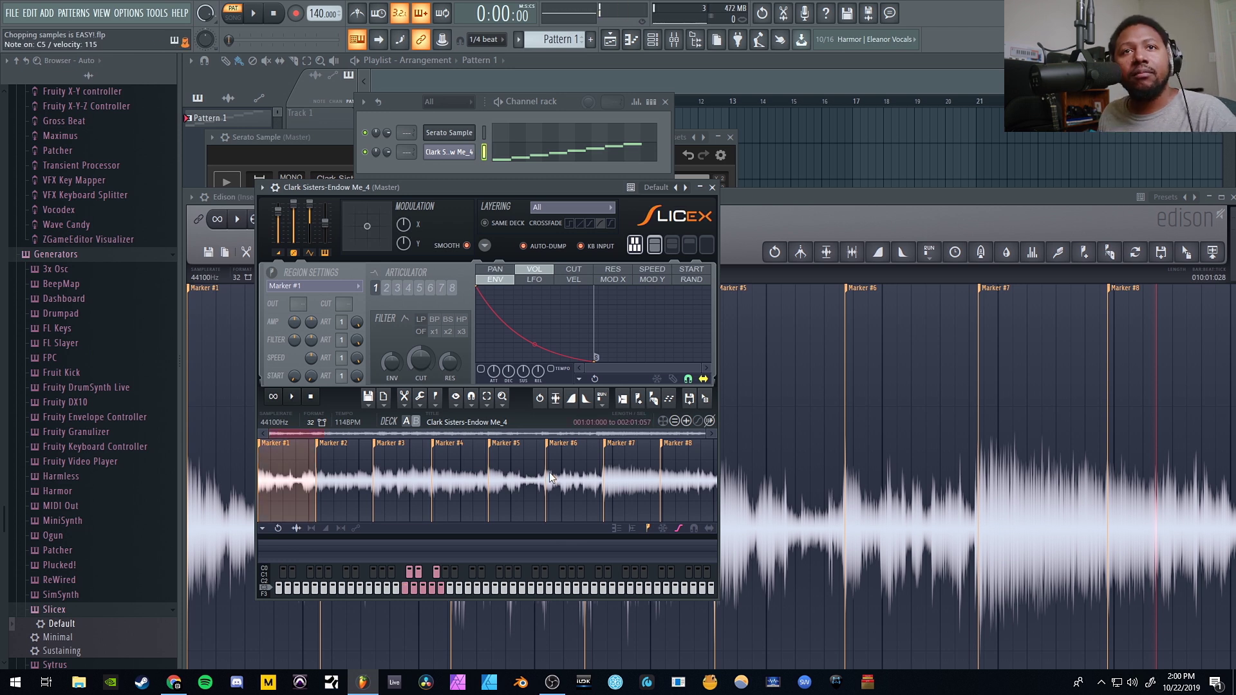
pyautogui.click(550, 472)
# Step: Audition the Slicex slices with keys Z, X, C, D, V, G and B
pyautogui.press('c')
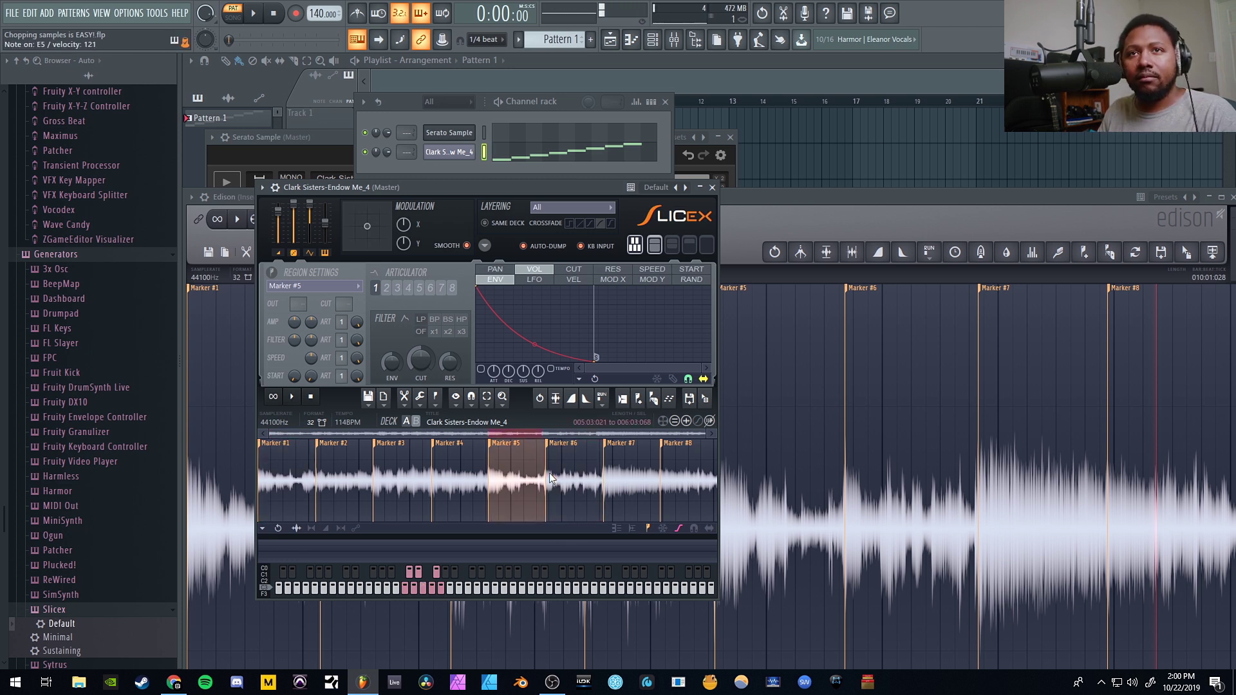
pyautogui.press('x')
pyautogui.press('x')
pyautogui.press('x')
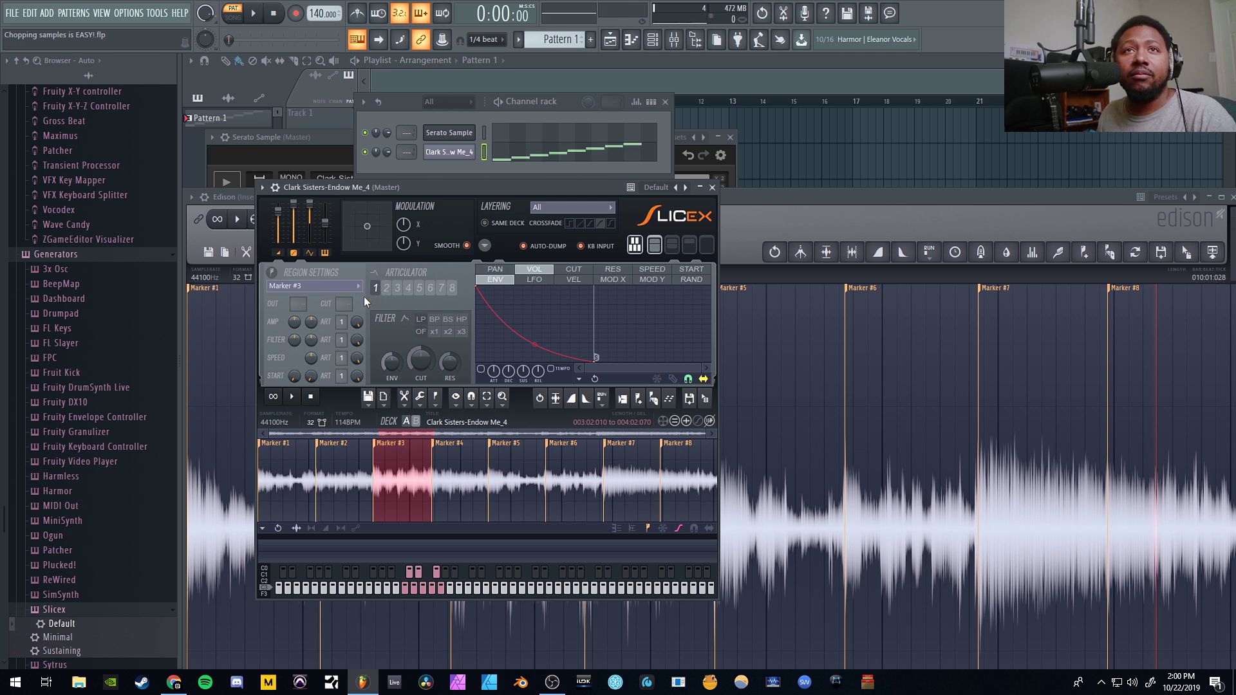
pyautogui.press('x')
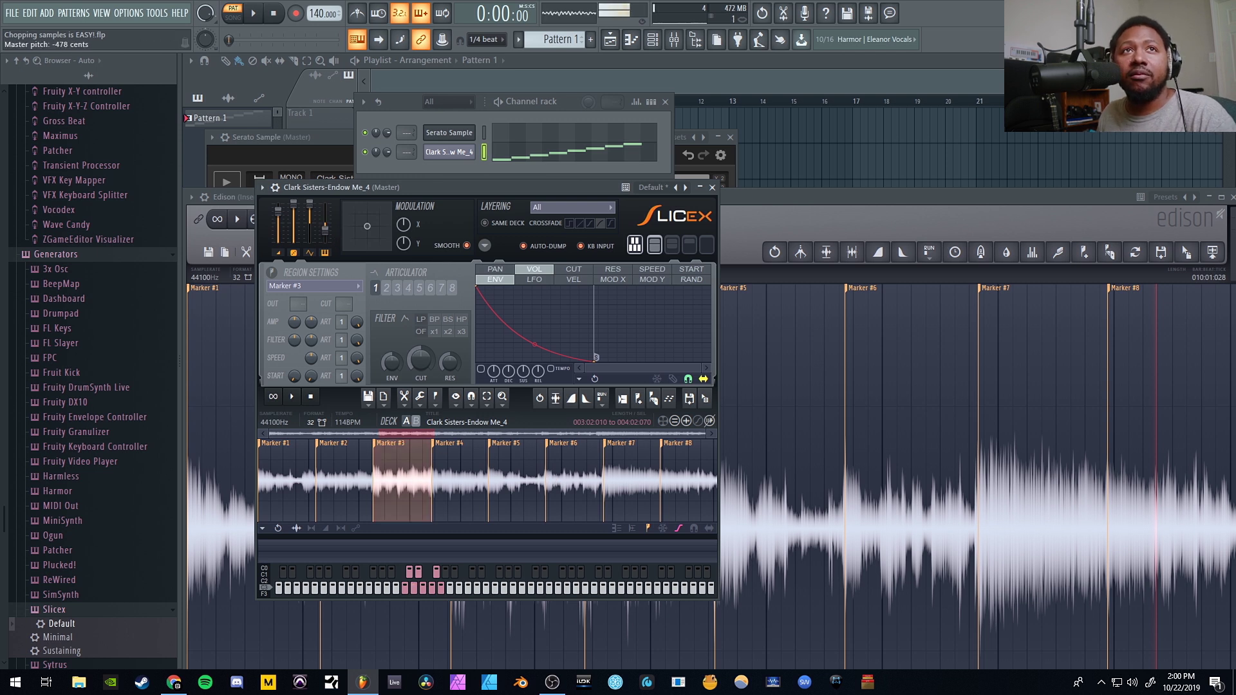
pyautogui.press('z')
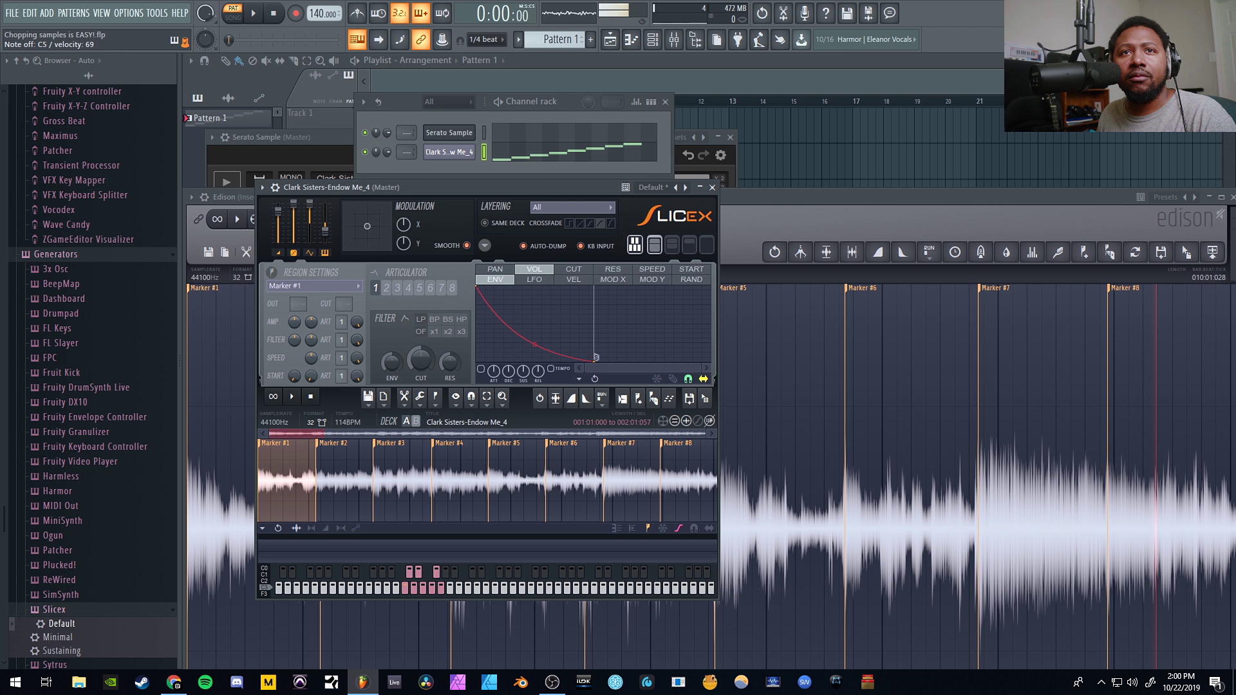
pyautogui.press('z')
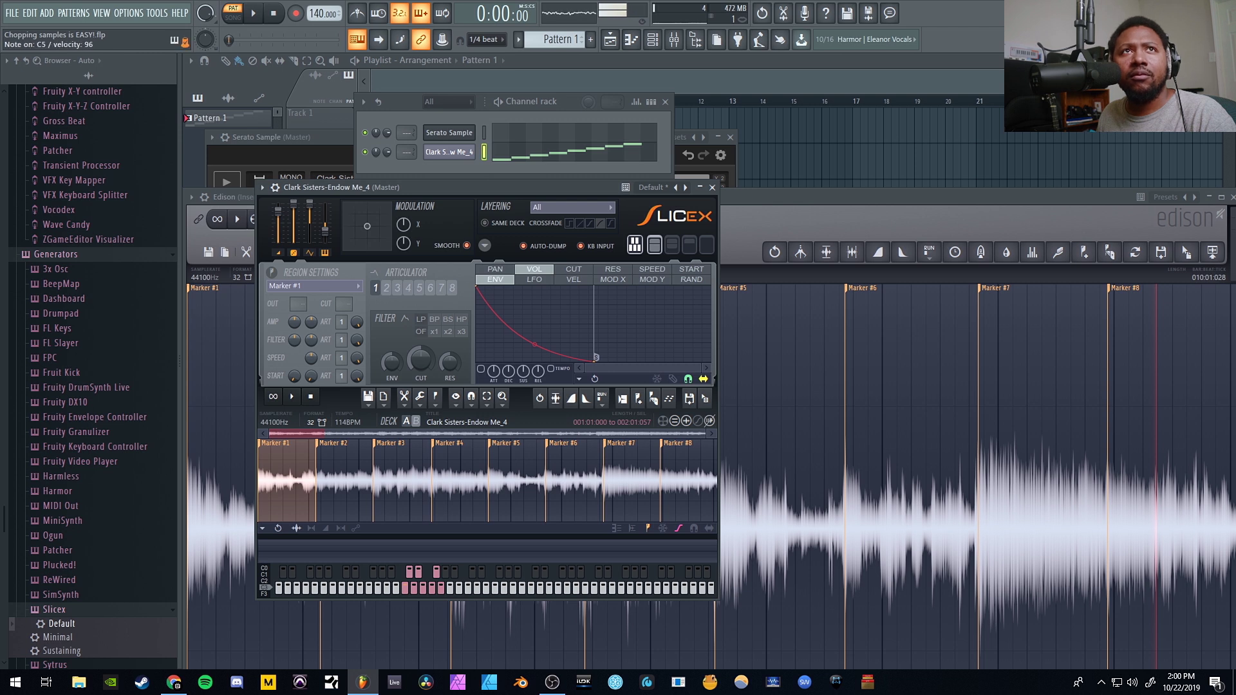
pyautogui.press('z')
pyautogui.press('z')
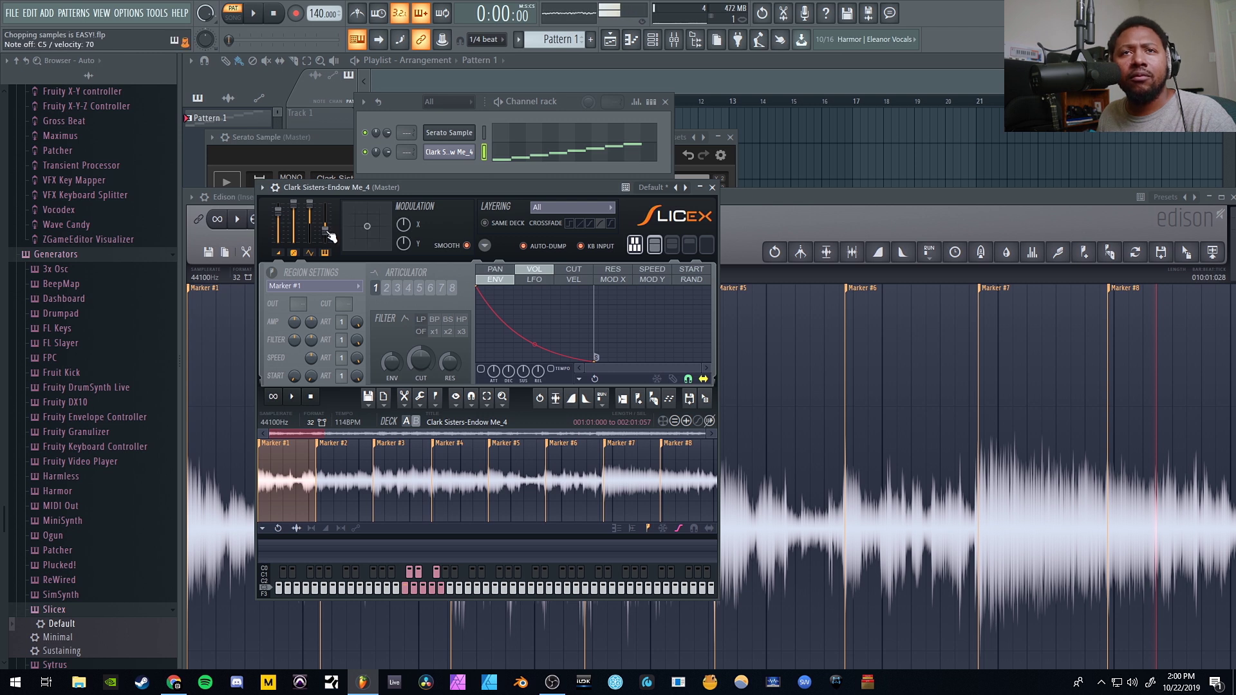
pyautogui.press('x')
pyautogui.press('b')
pyautogui.press('b')
pyautogui.press('v')
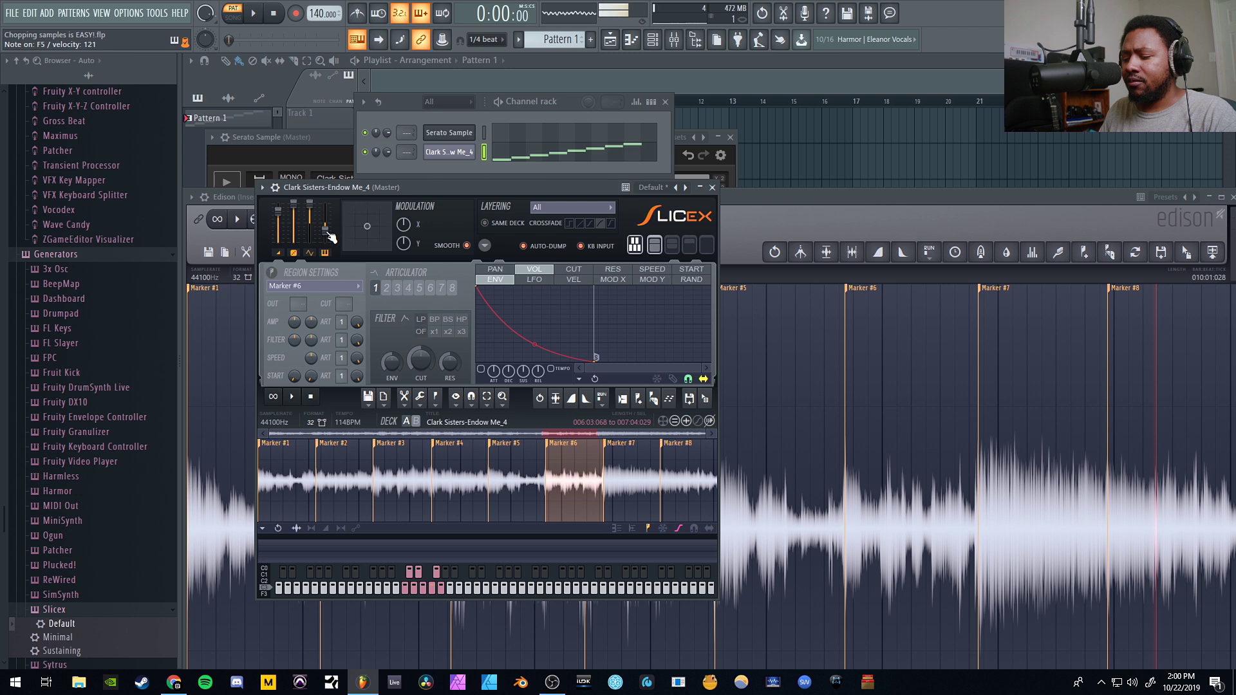
pyautogui.press('z')
pyautogui.press('z')
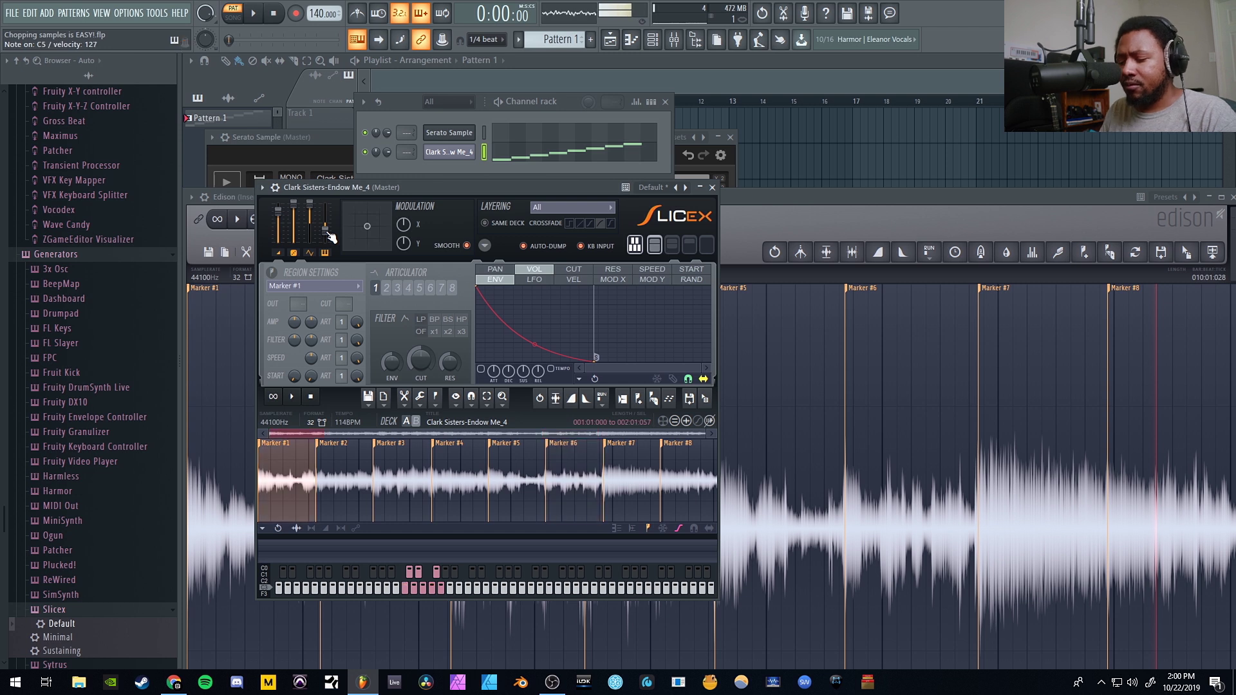
pyautogui.press('c')
pyautogui.press('d')
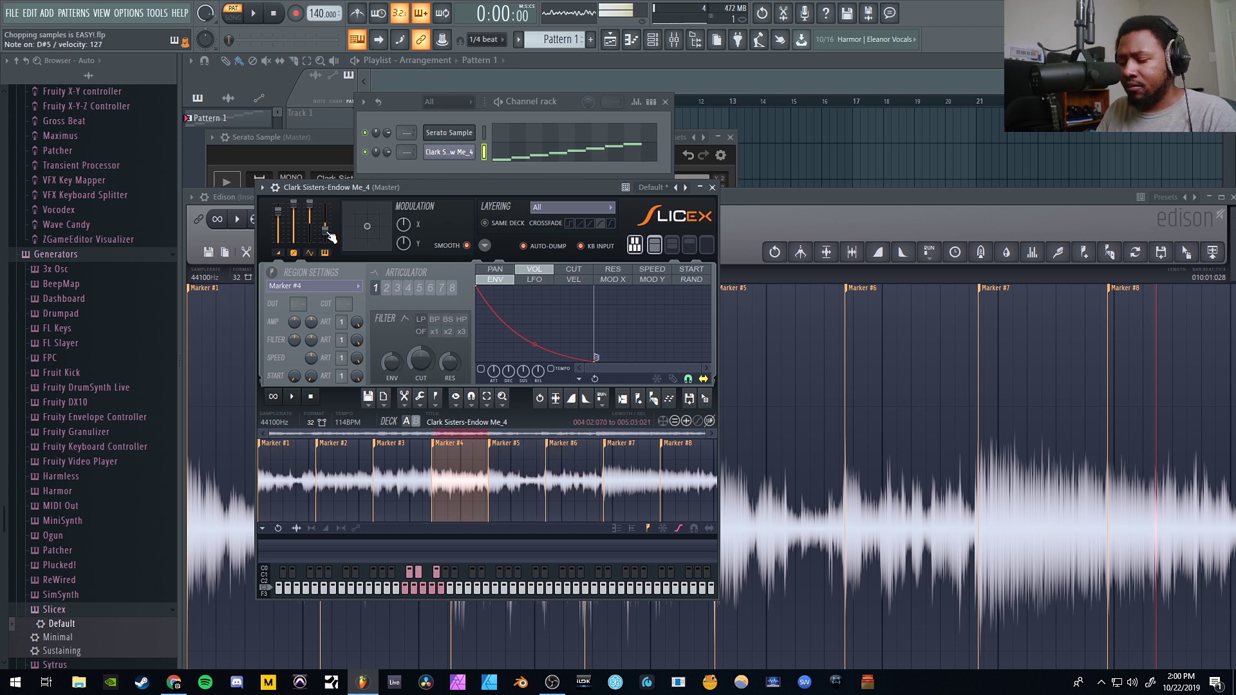
pyautogui.press('z')
pyautogui.press('g')
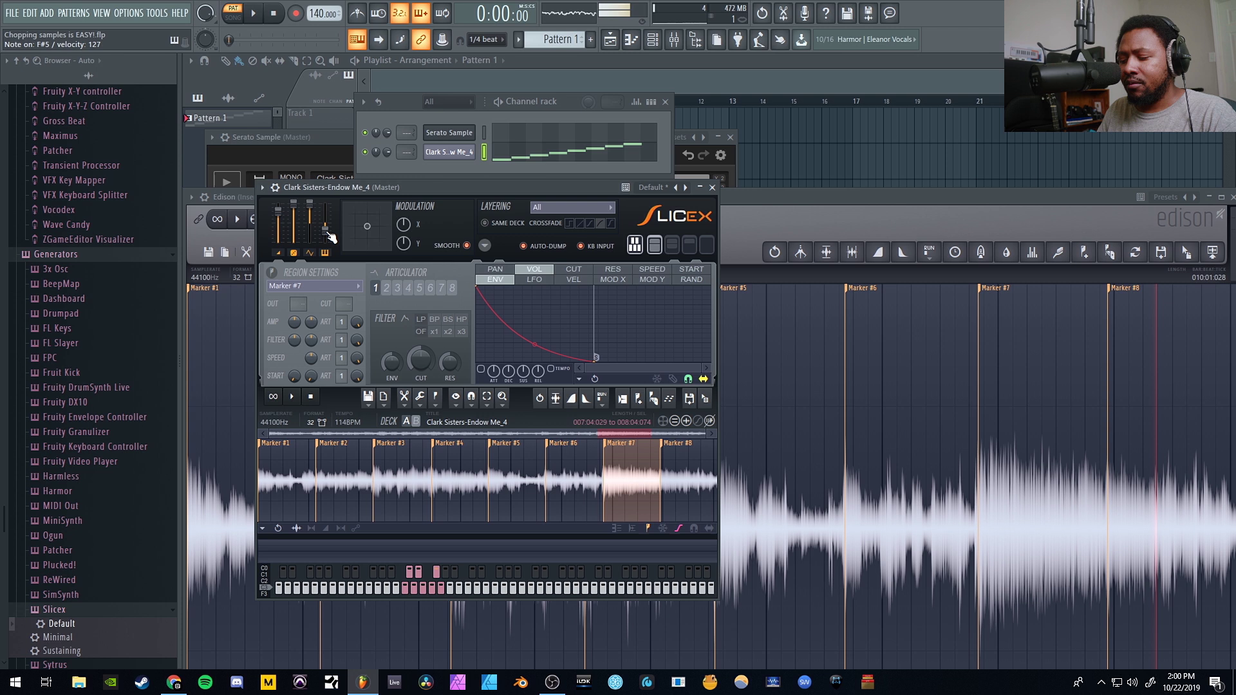
pyautogui.press('v')
pyautogui.press('z')
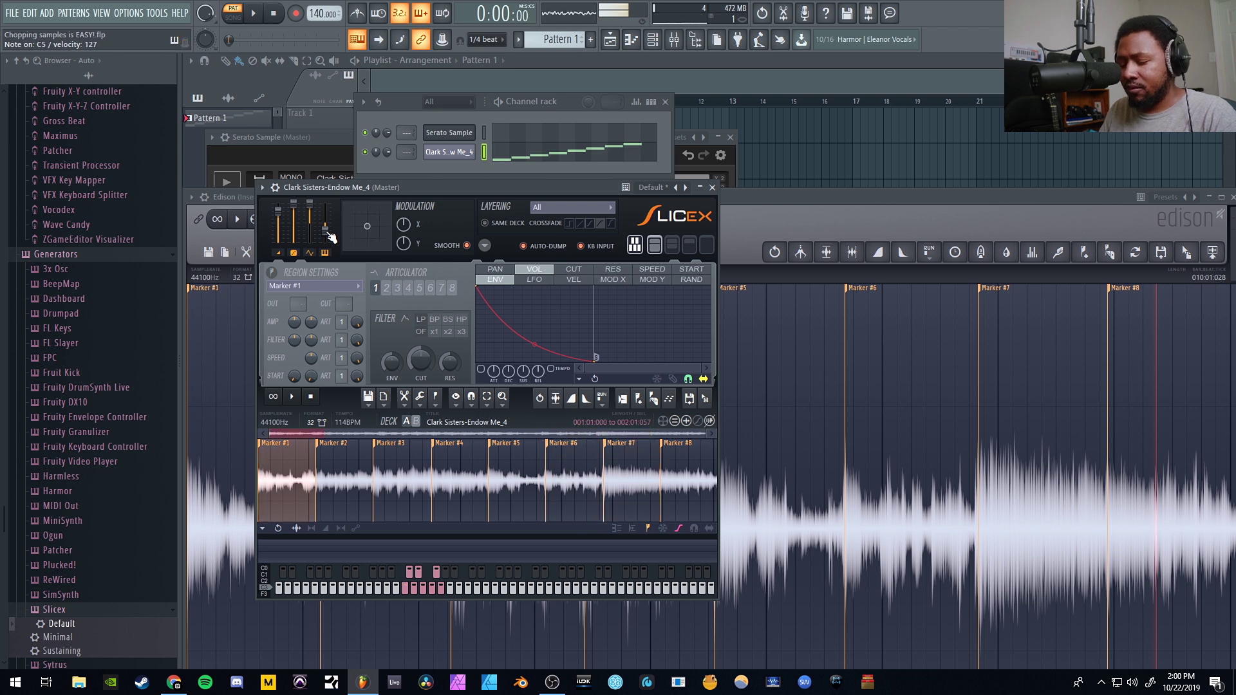
pyautogui.press('v')
pyautogui.press('g')
pyautogui.press('d')
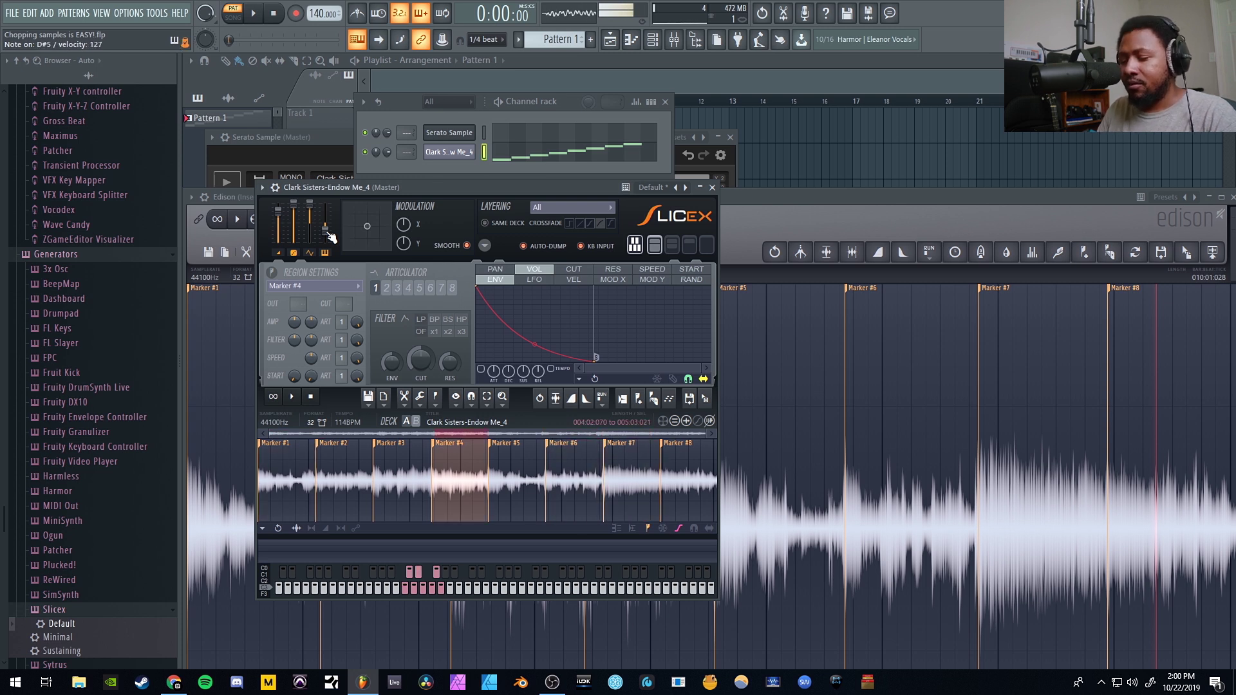
pyautogui.press('z')
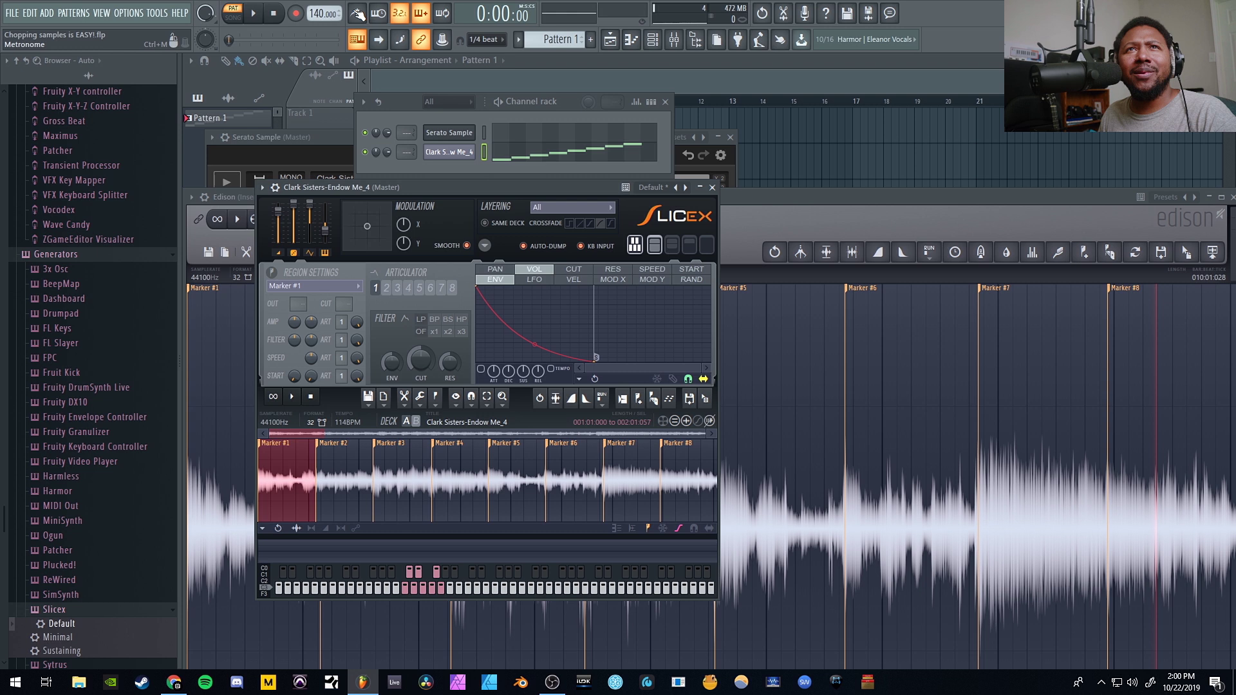
# Step: Cut the channel's old steps, record a Marker #1, #7, #6, #4 chop, and open the piano roll
pyautogui.rightClick(491, 166)
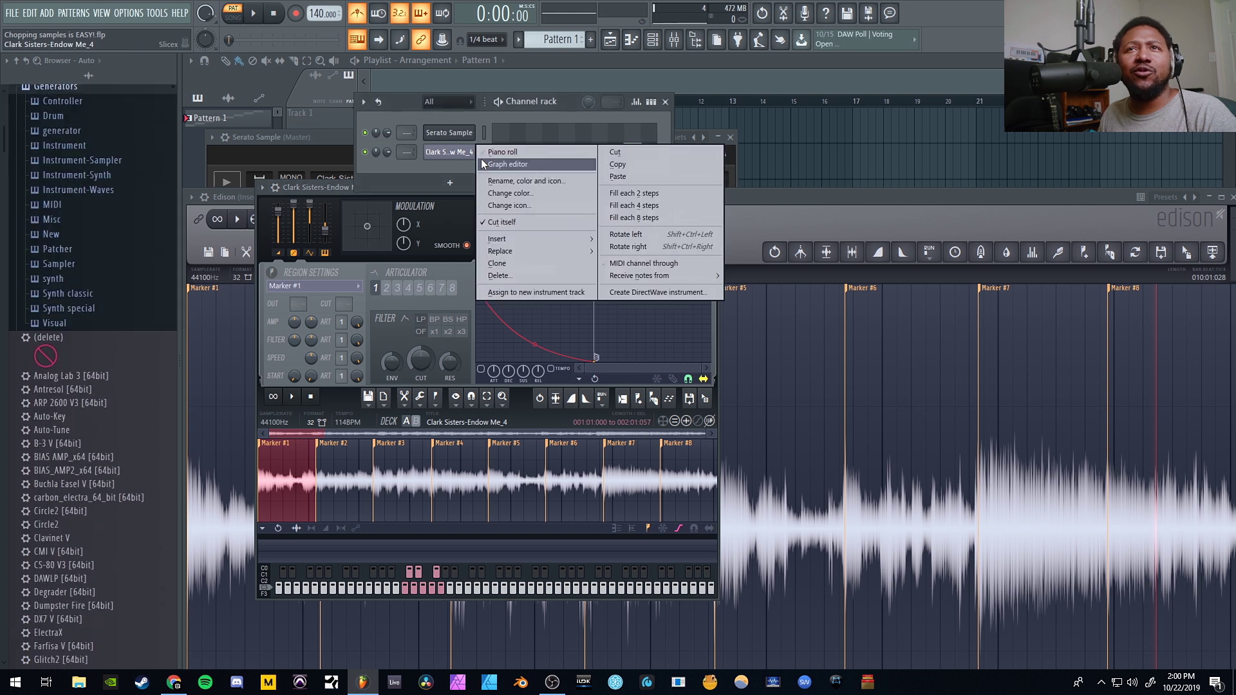
pyautogui.click(616, 155)
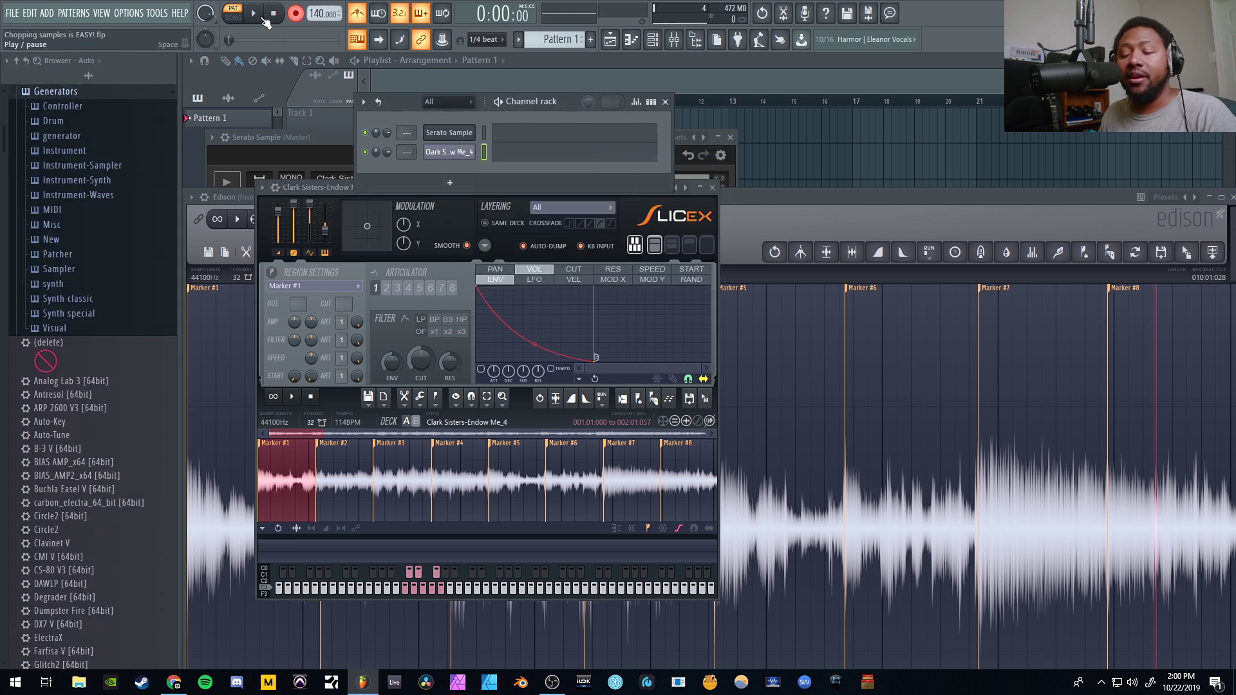
pyautogui.press('z')
pyautogui.press('z')
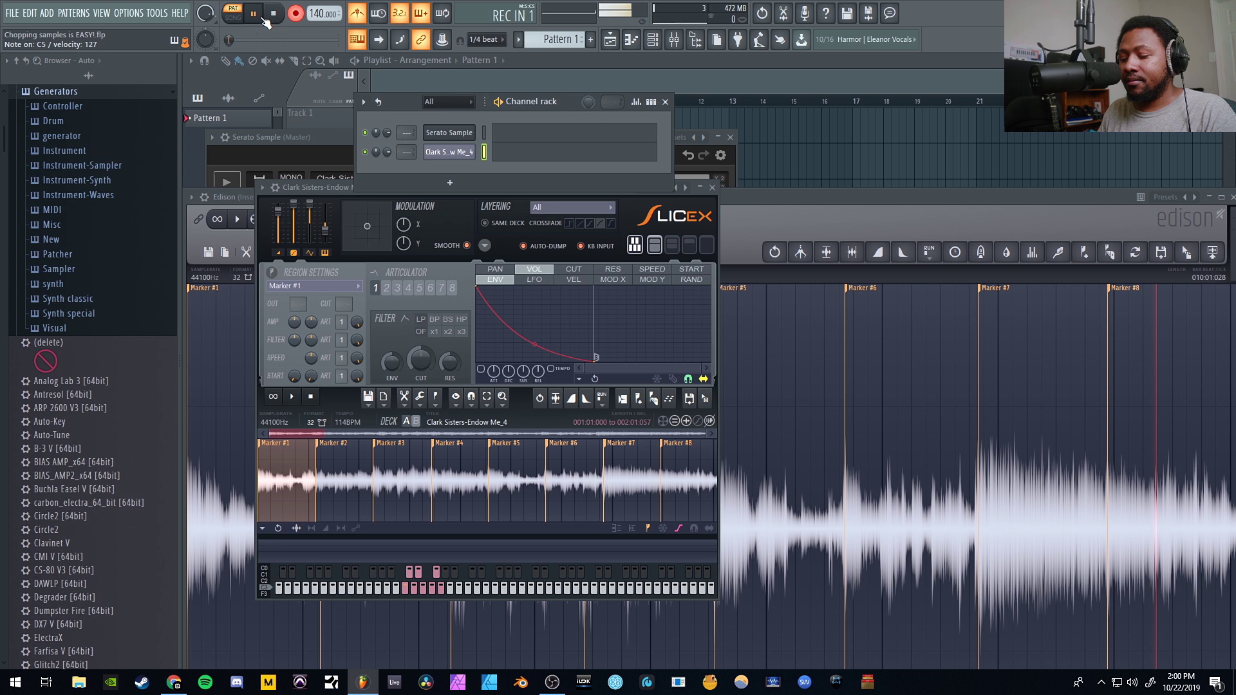
pyautogui.press('g')
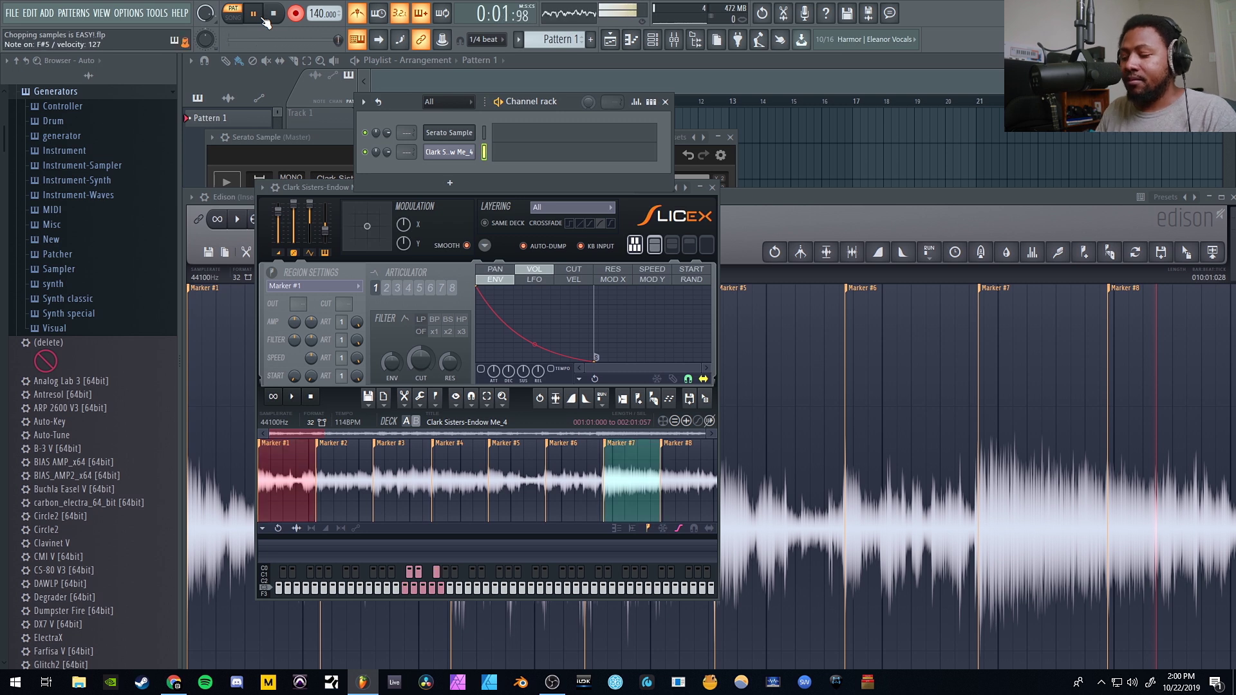
pyautogui.press('v')
pyautogui.press('z')
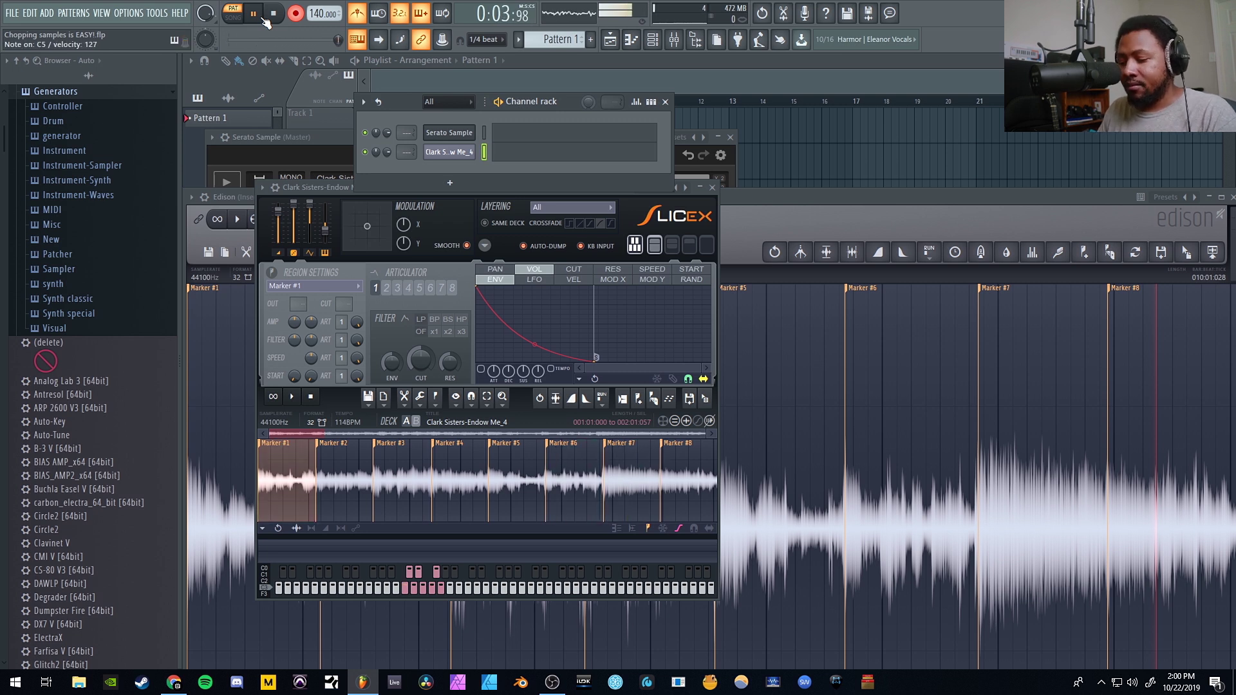
pyautogui.press('z')
pyautogui.press('g')
pyautogui.press('v')
pyautogui.press('d')
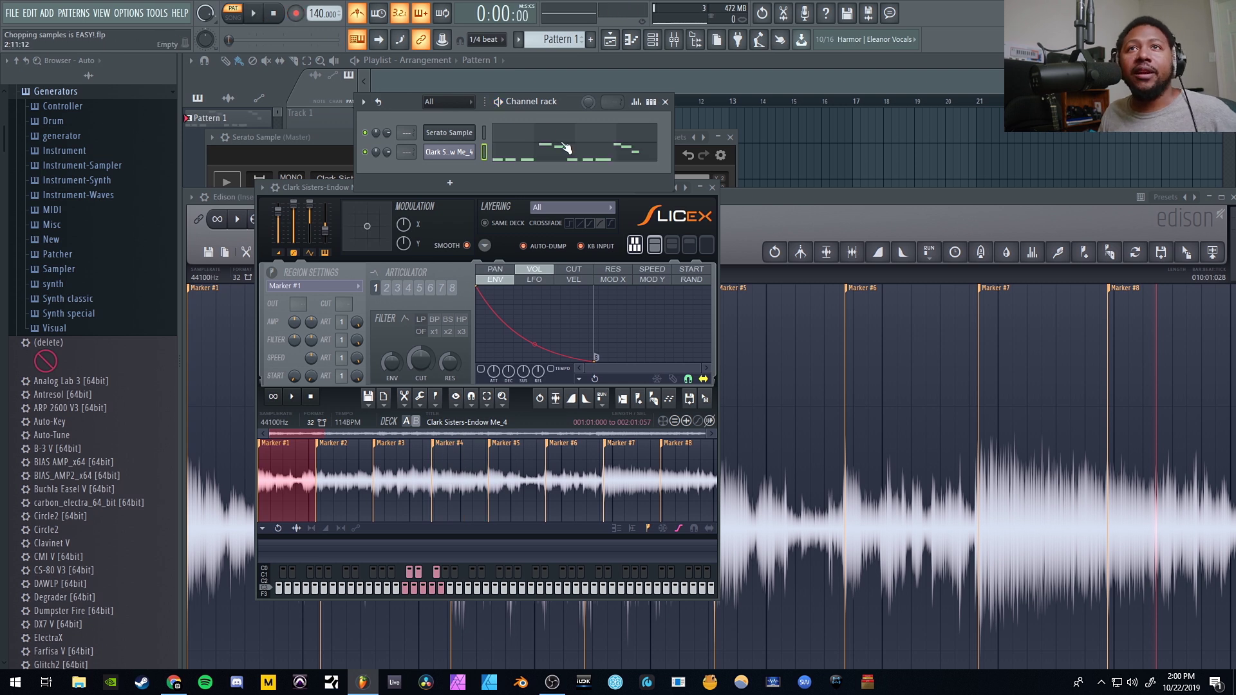
pyautogui.click(565, 148)
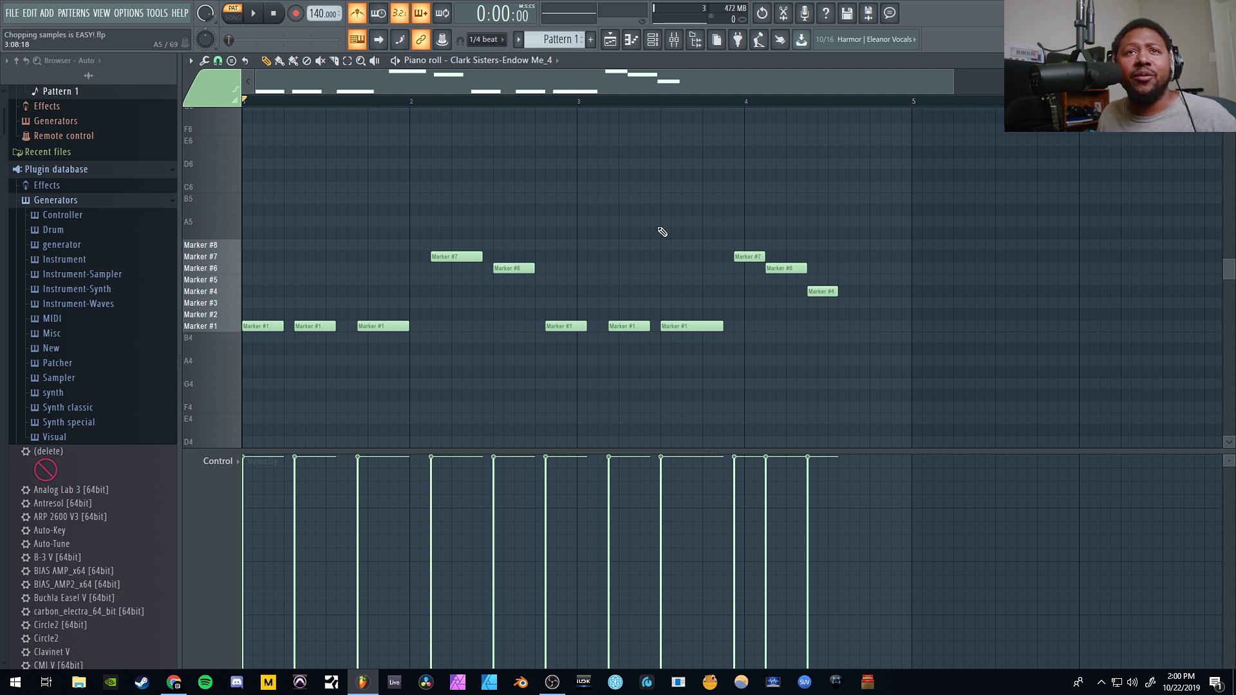
# Step: Shift the second Marker #1 note one step later and delete the extra Marker #1 and #4 notes
pyautogui.press('space')
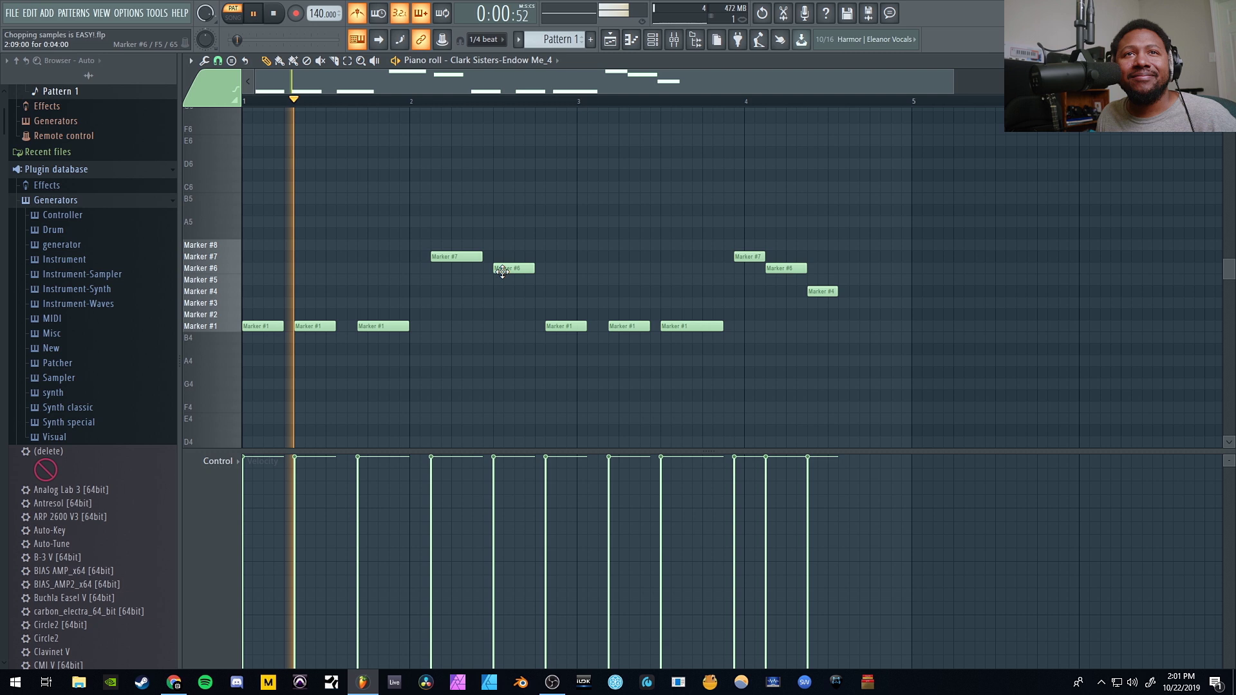
pyautogui.press('space')
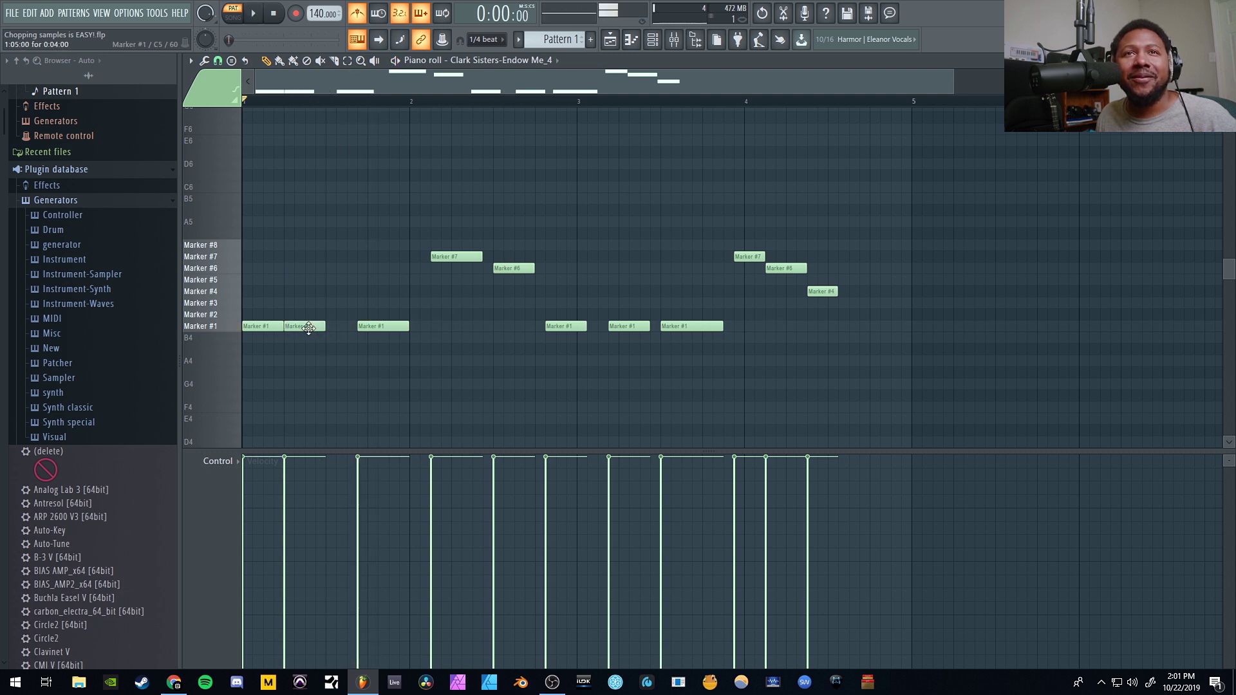
pyautogui.press('space')
pyautogui.moveTo(309, 329); pyautogui.dragTo(381, 325)
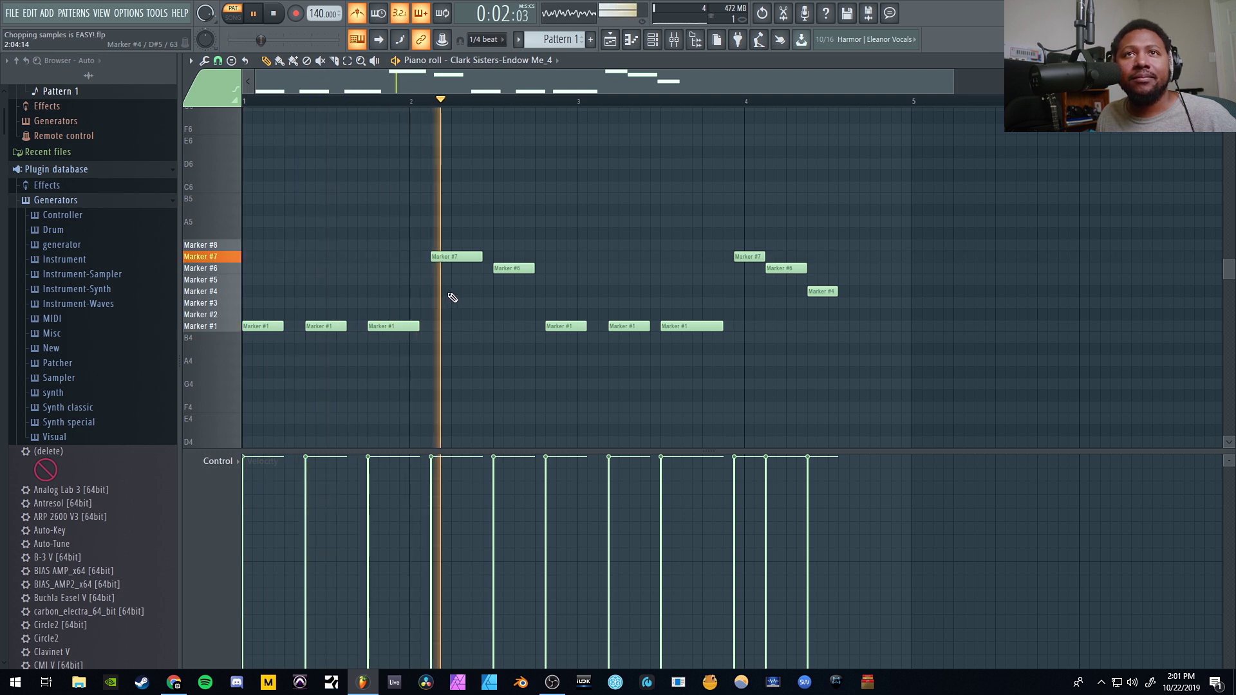
pyautogui.press('space')
pyautogui.rightClick(560, 326)
pyautogui.rightClick(627, 326)
pyautogui.rightClick(692, 326)
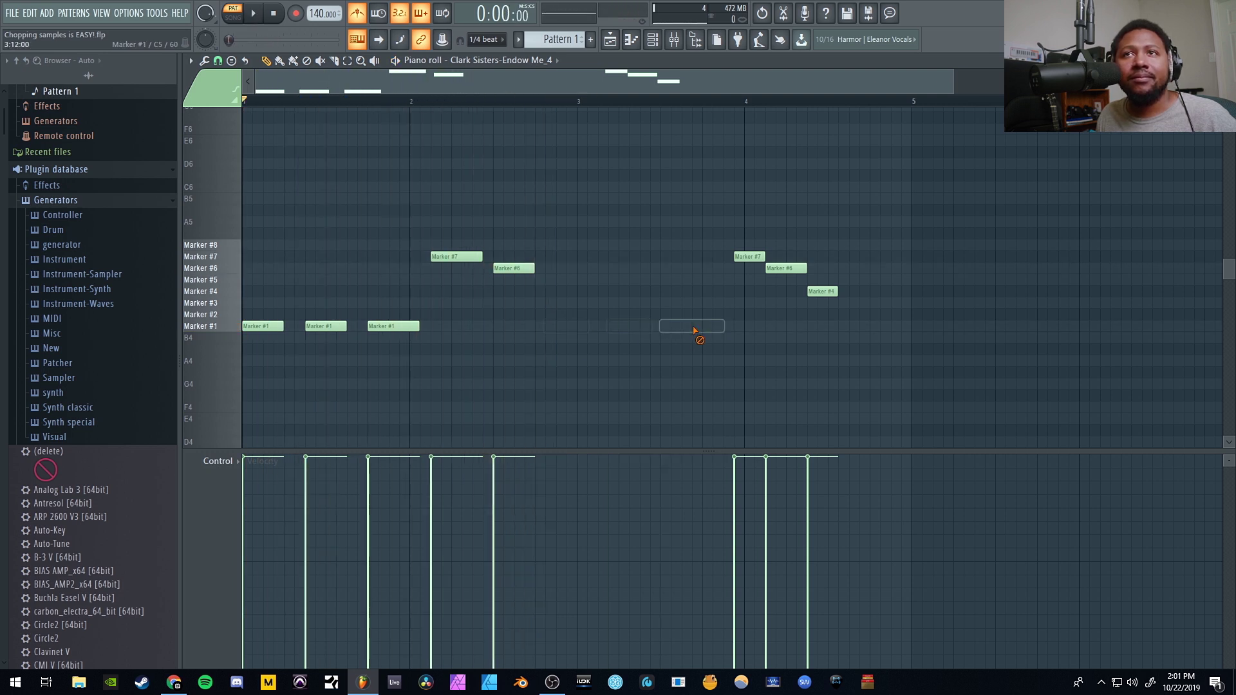
pyautogui.rightClick(816, 291)
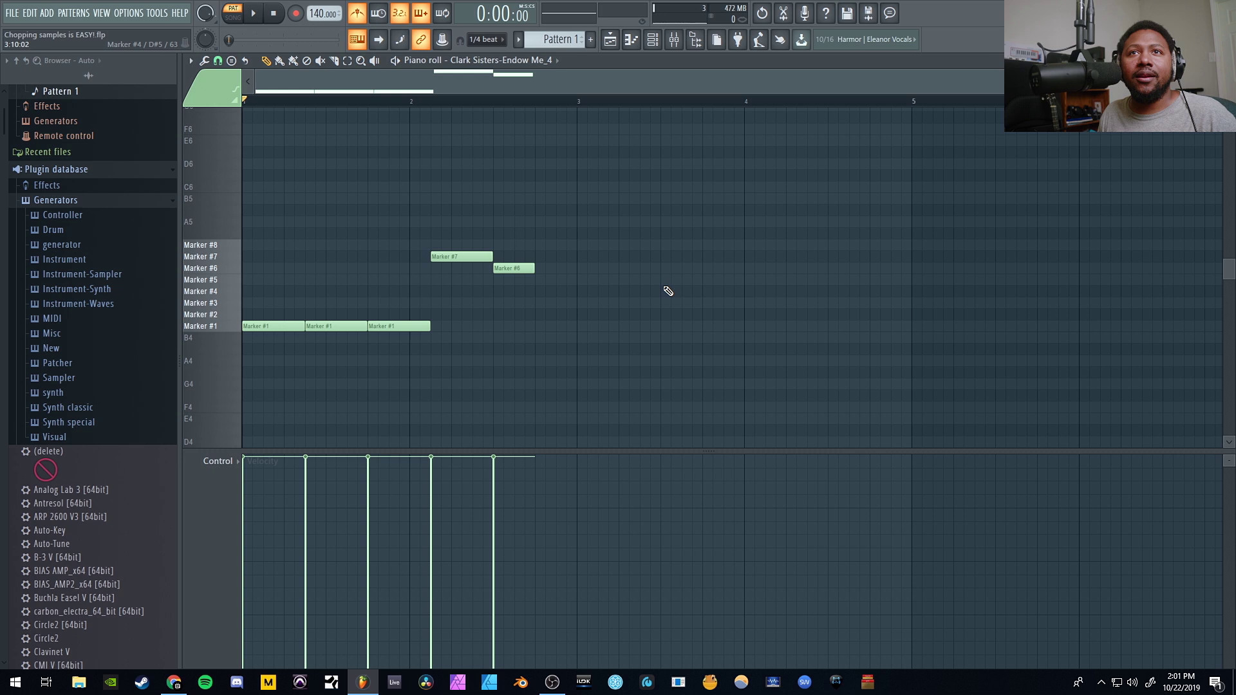
# Step: Nudge the Marker #7 note later, lengthen the third Marker #1 note, and duplicate the phrase with Ctrl+B
pyautogui.press('space')
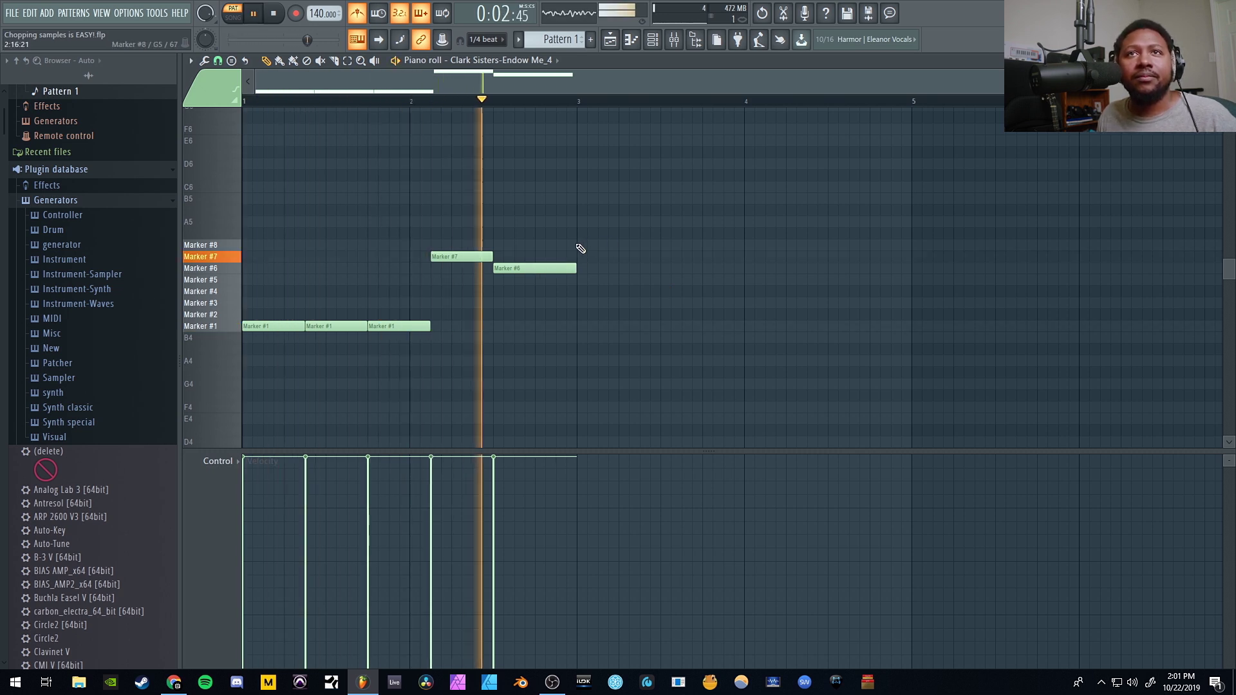
pyautogui.moveTo(462, 257); pyautogui.dragTo(493, 257)
pyautogui.press('space')
pyautogui.press('space')
pyautogui.moveTo(432, 326); pyautogui.dragTo(452, 325)
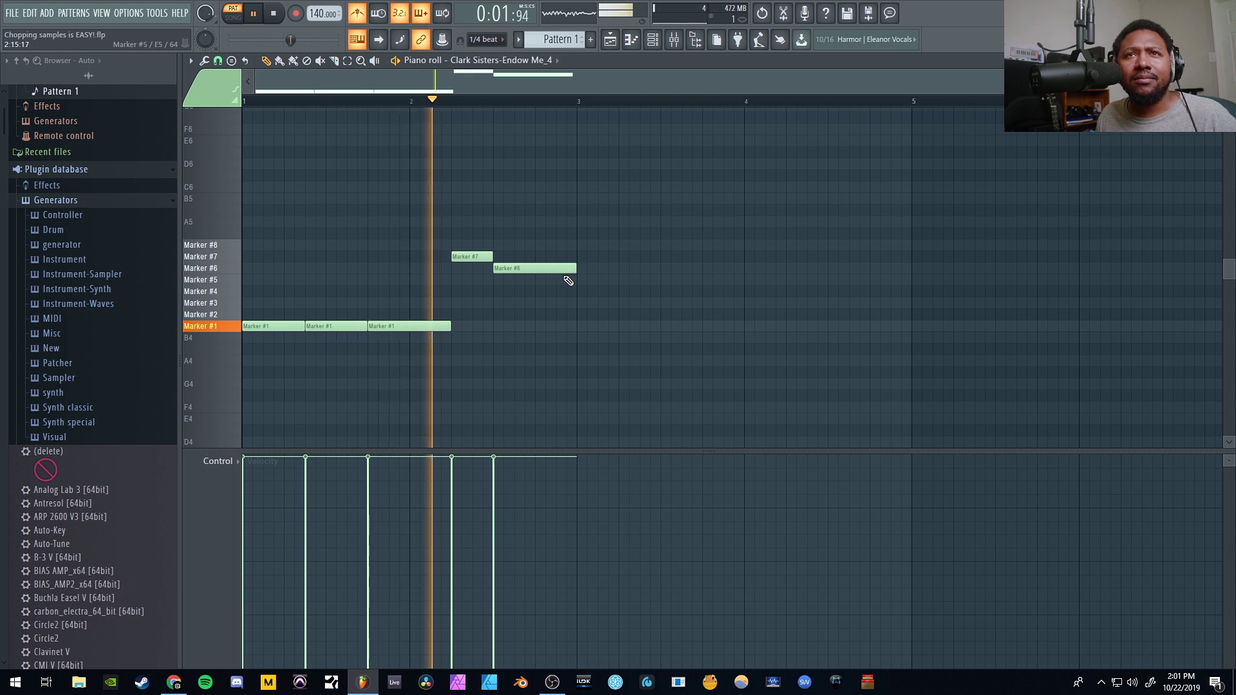
pyautogui.press('space')
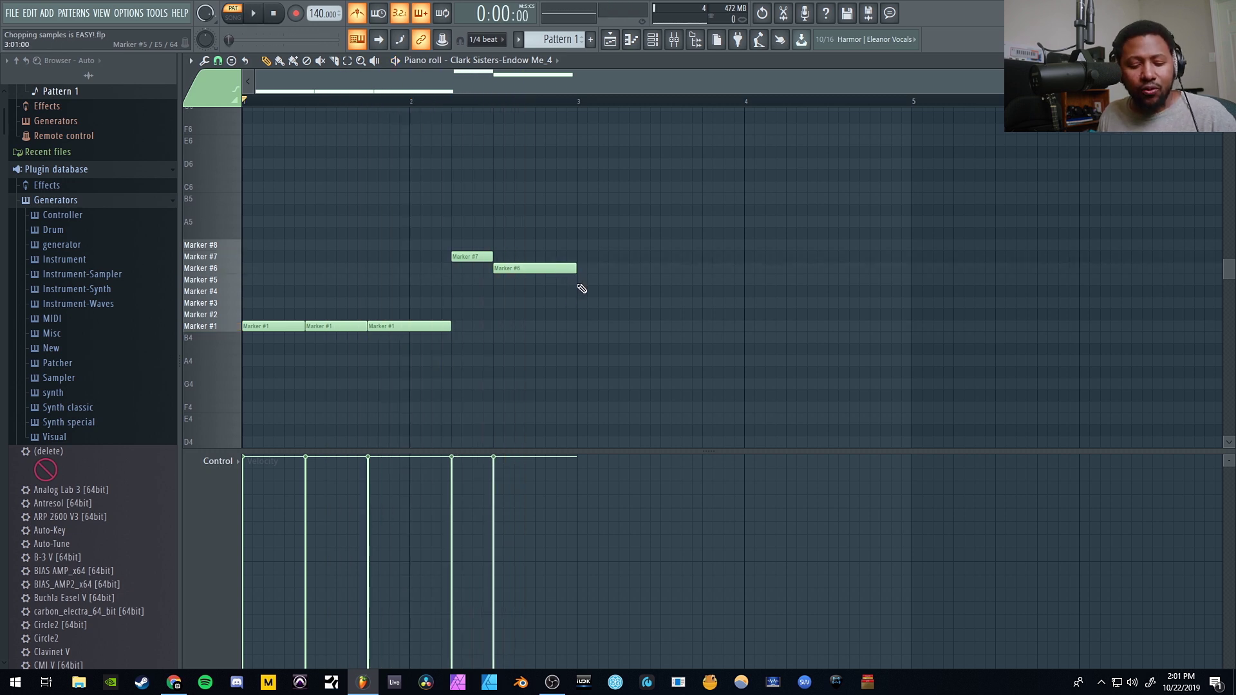
pyautogui.hotkey('ctrl', 'b')
pyautogui.click(914, 243)
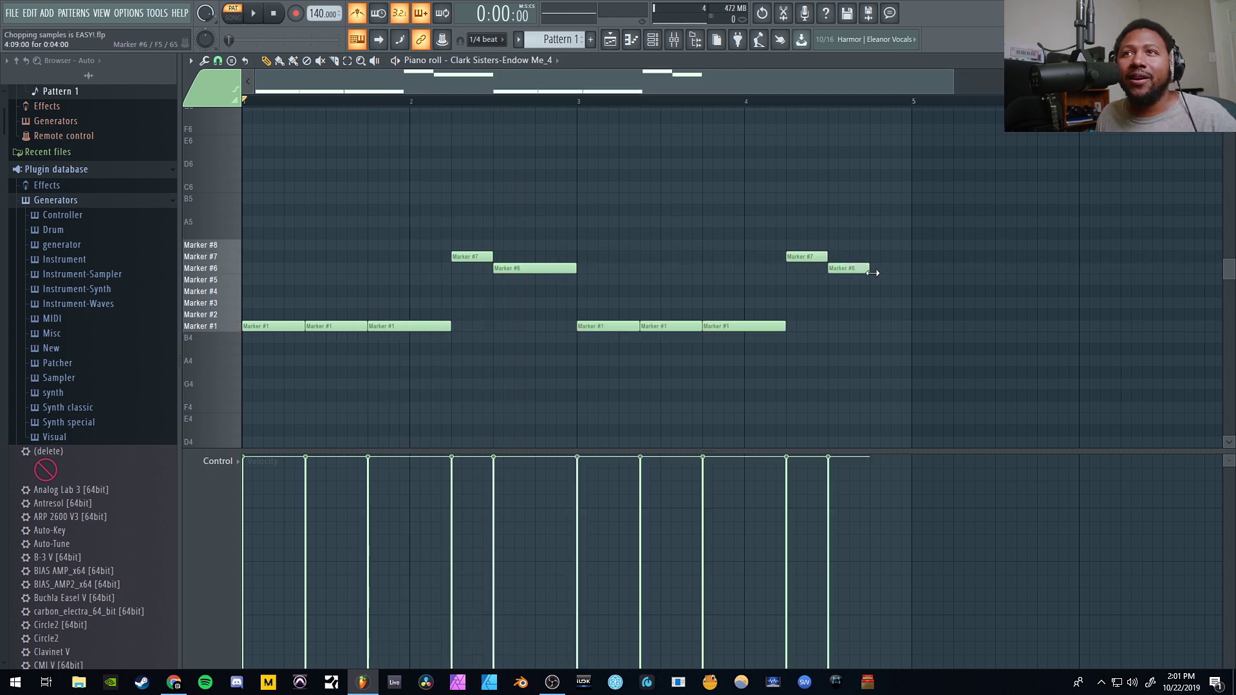
# Step: Play back the finished Clark Sisters chop pattern
pyautogui.press('space')
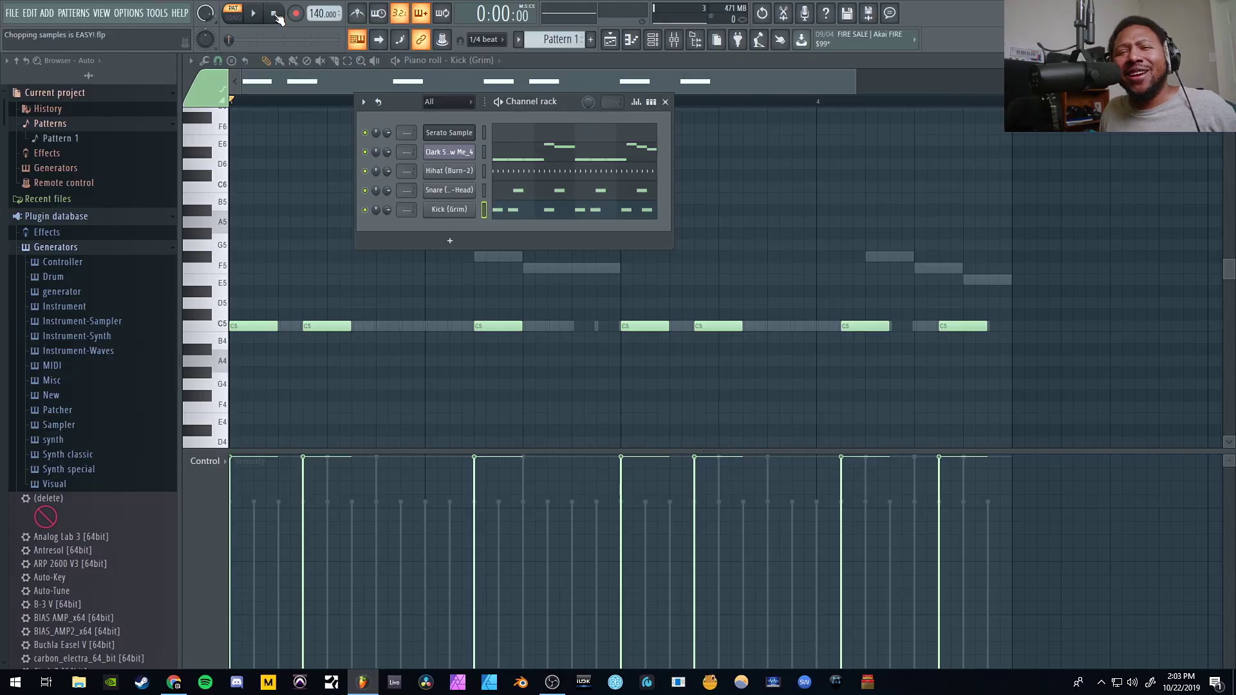
pyautogui.click(254, 18)
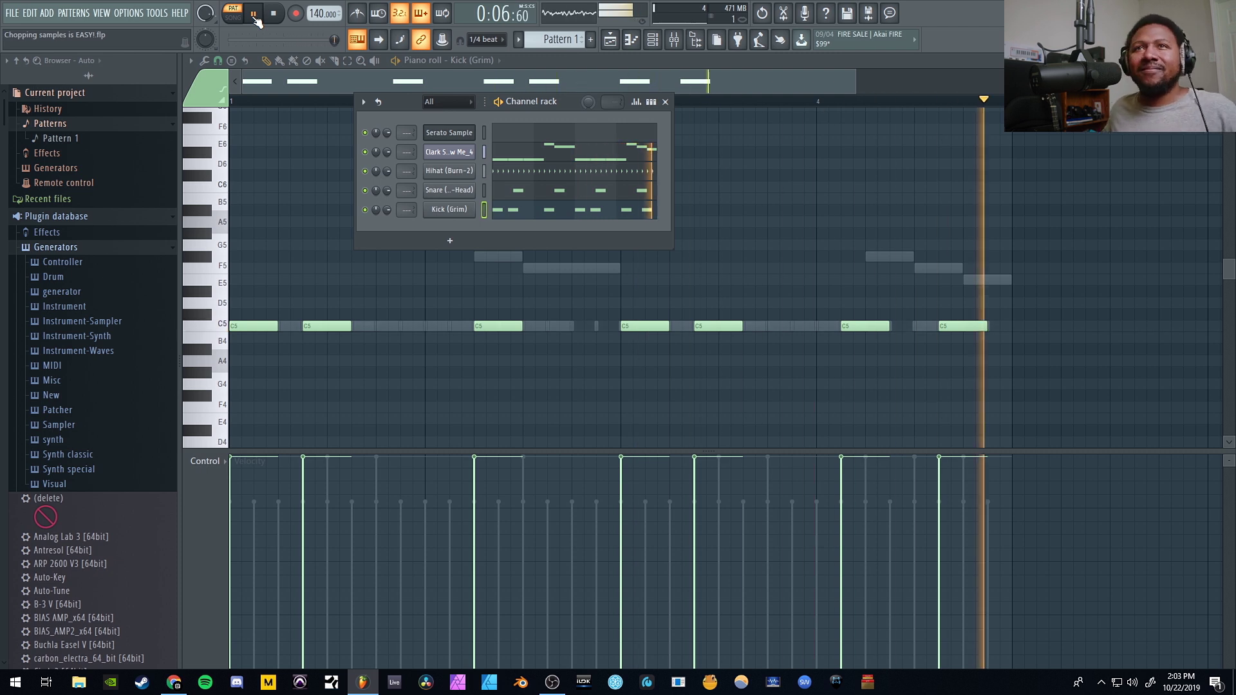
pyautogui.click(255, 18)
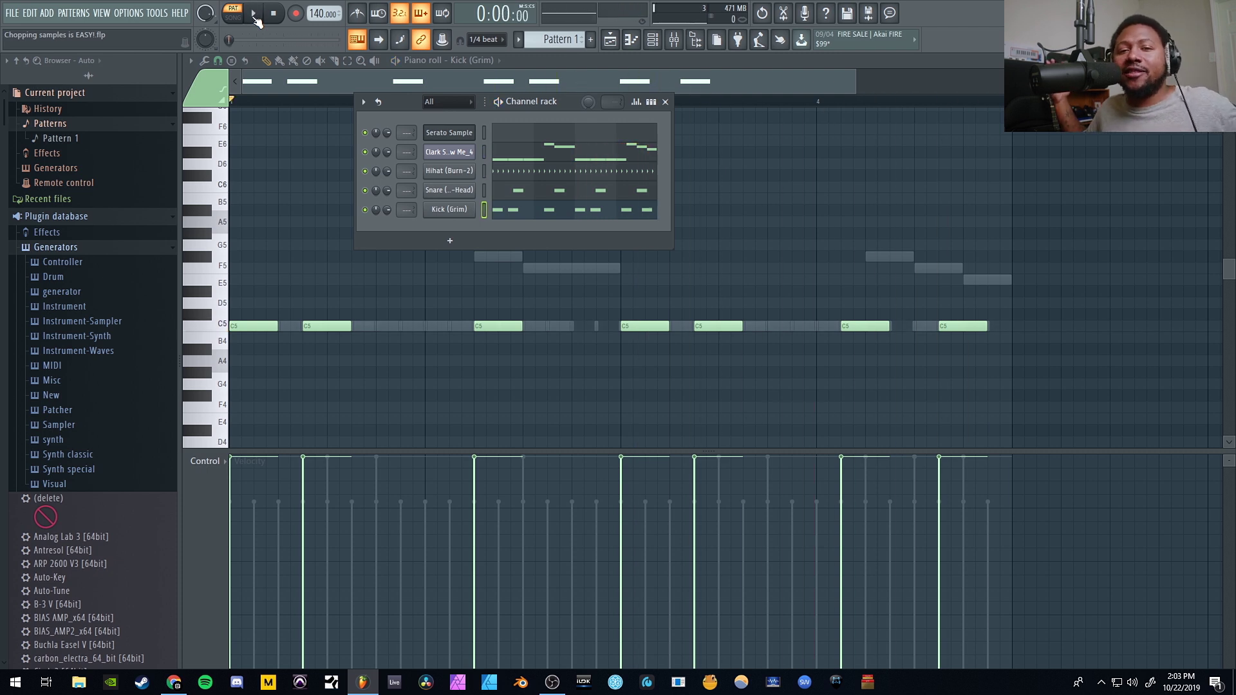